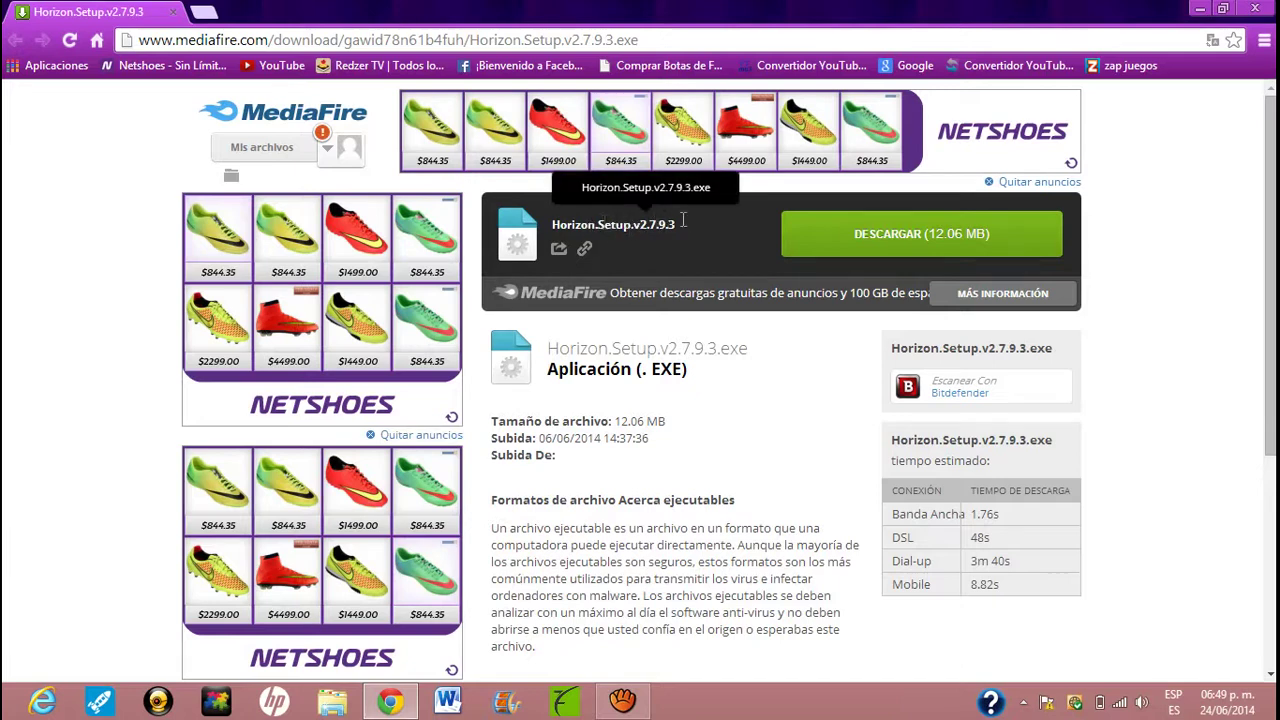
# Download Horizon.Setup.v2.7.9.3.exe from the MediaFire page and set it to open when the download finishes
pyautogui.click(884, 234)
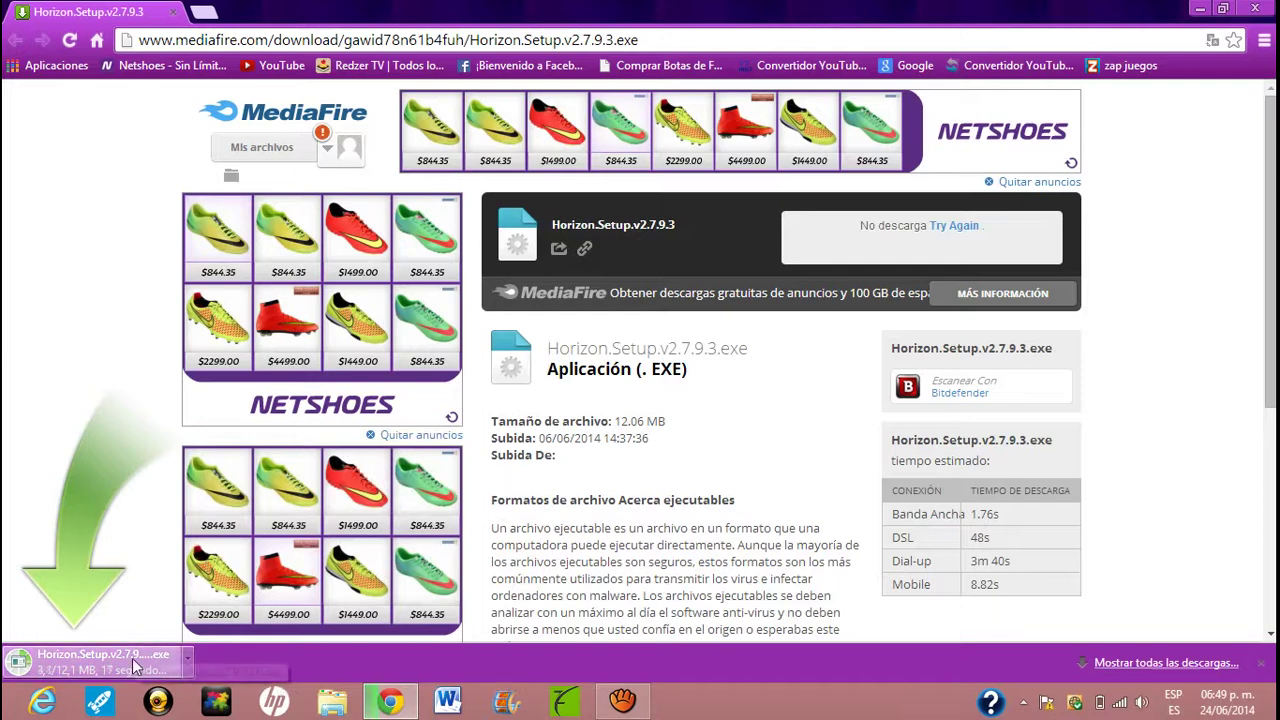
pyautogui.click(186, 660)
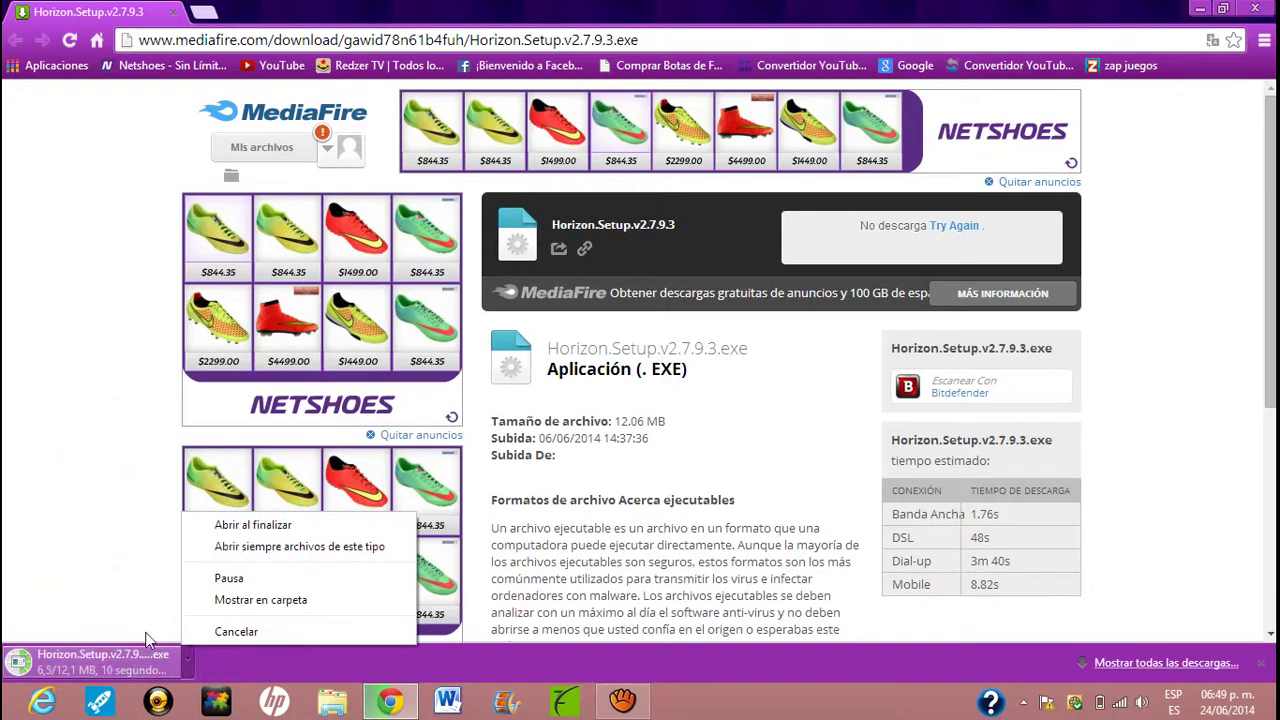
pyautogui.click(252, 524)
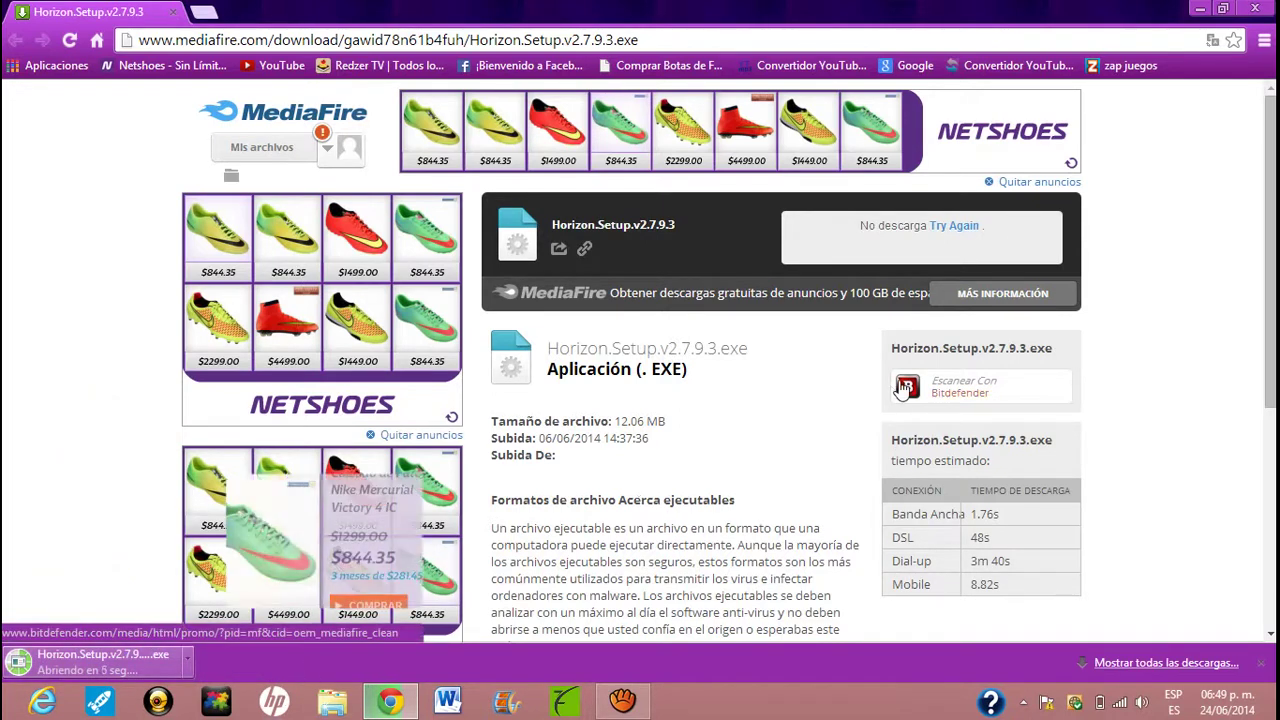
# Clear the screen by dismissing the Norton notification about the setup file and closing the browser window
pyautogui.click(1196, 8)
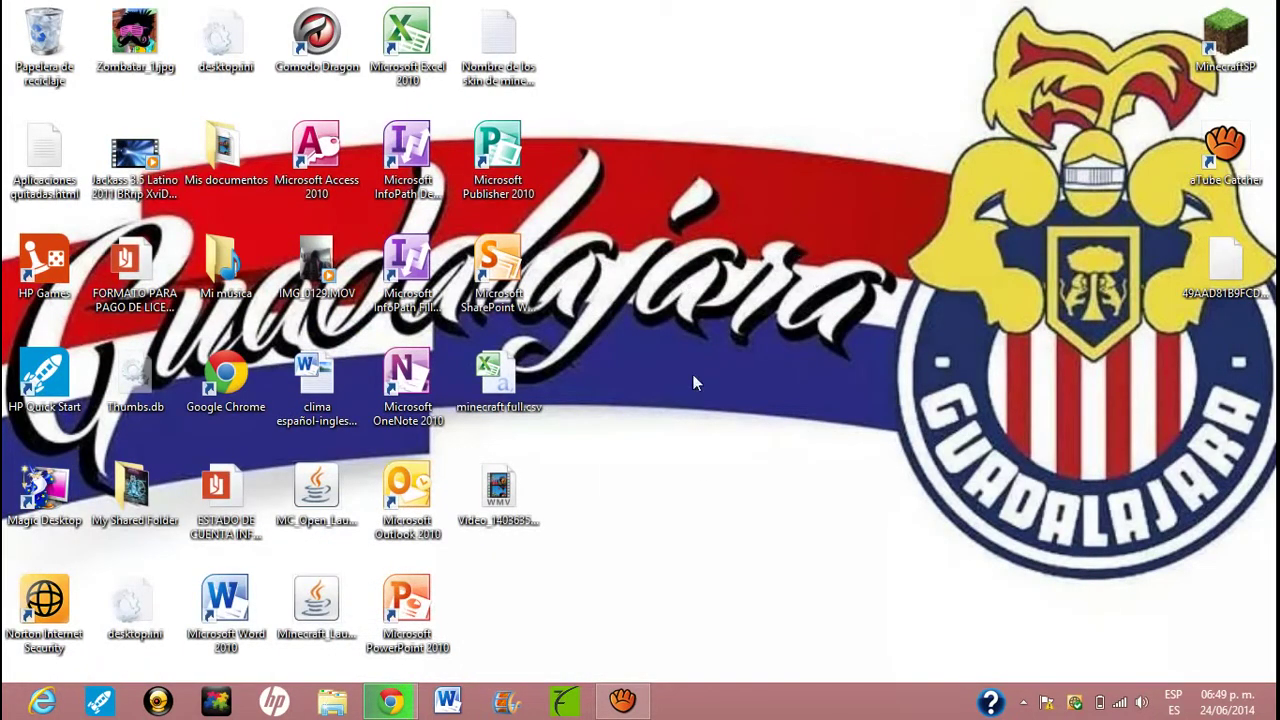
pyautogui.rightClick(641, 264)
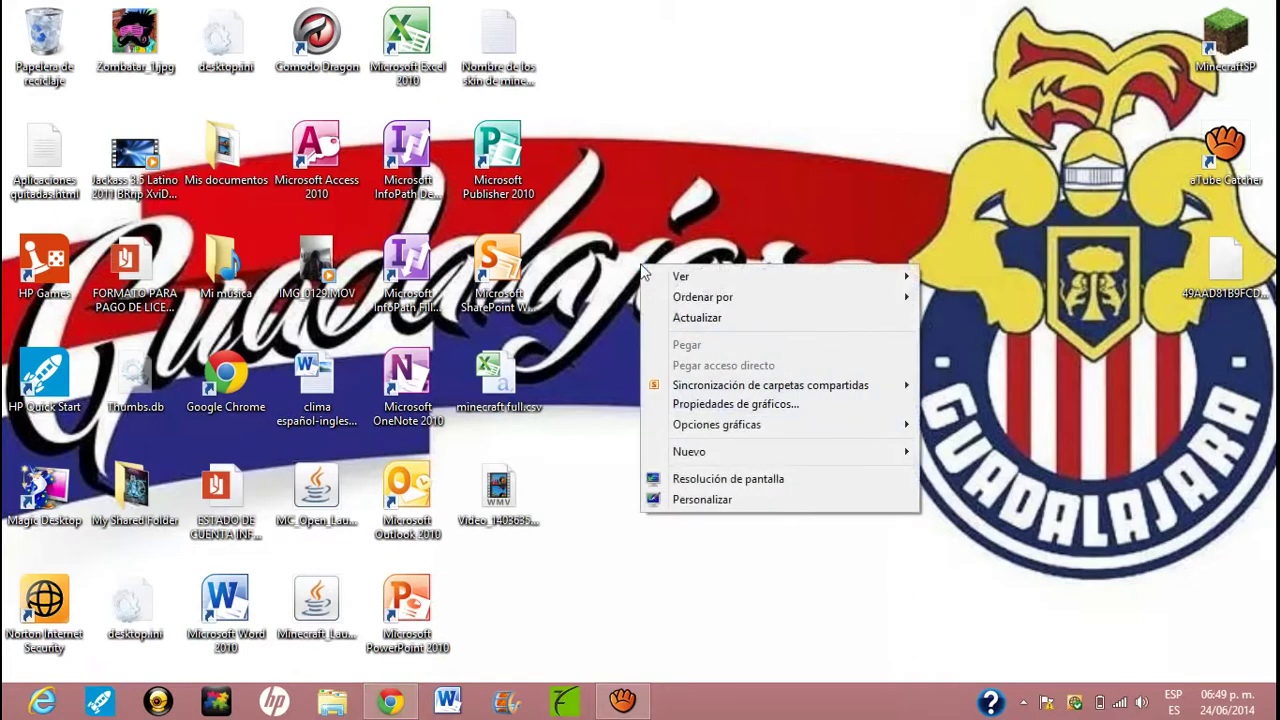
pyautogui.click(683, 317)
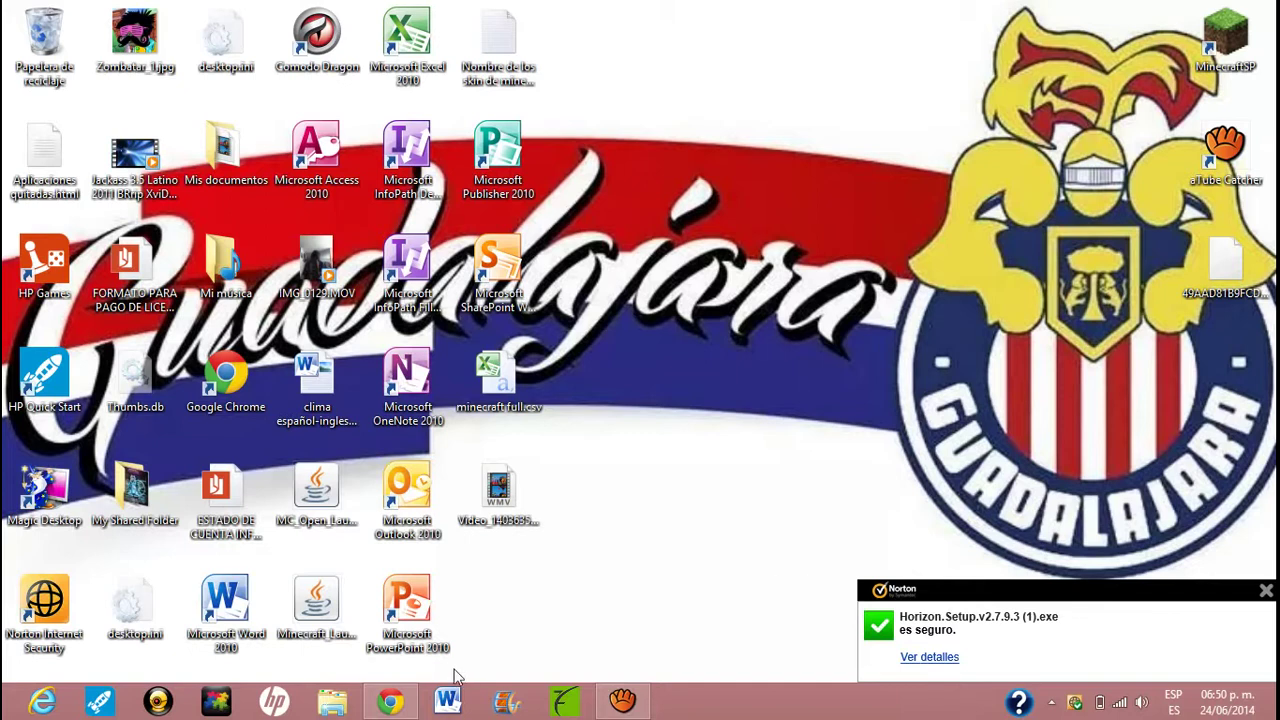
pyautogui.click(1266, 592)
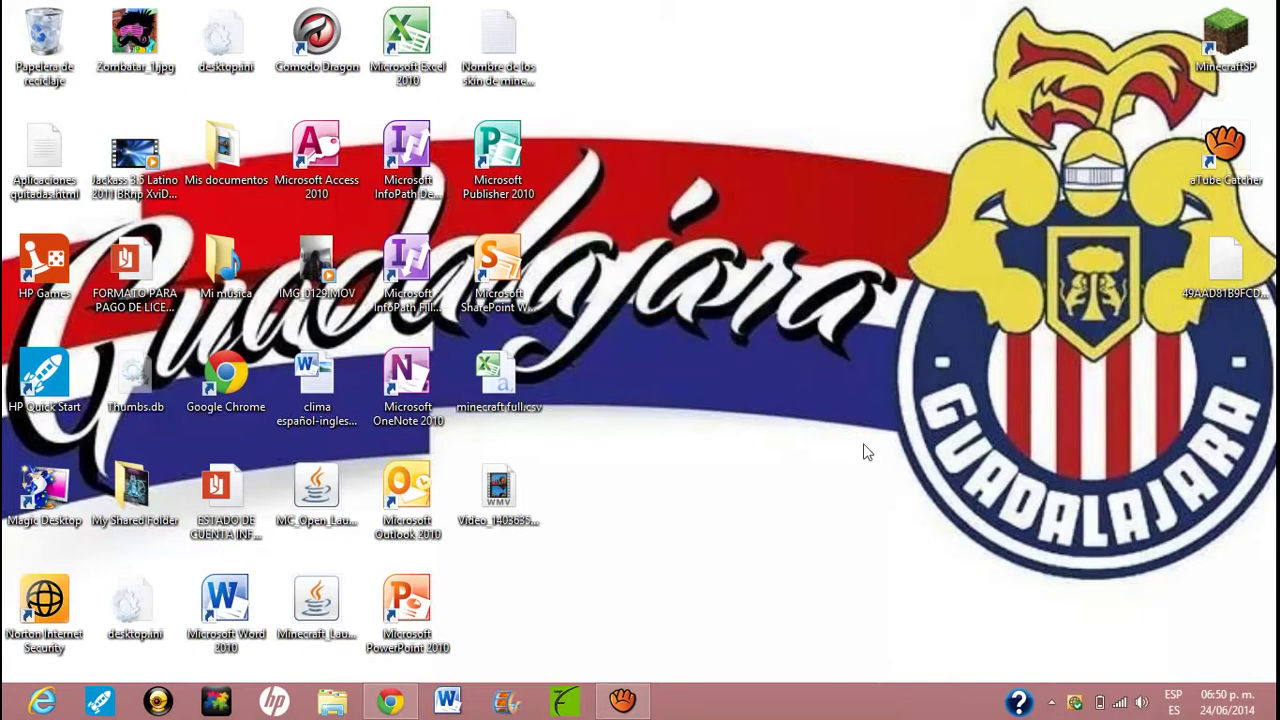
pyautogui.moveTo(1046, 542); pyautogui.dragTo(906, 413)
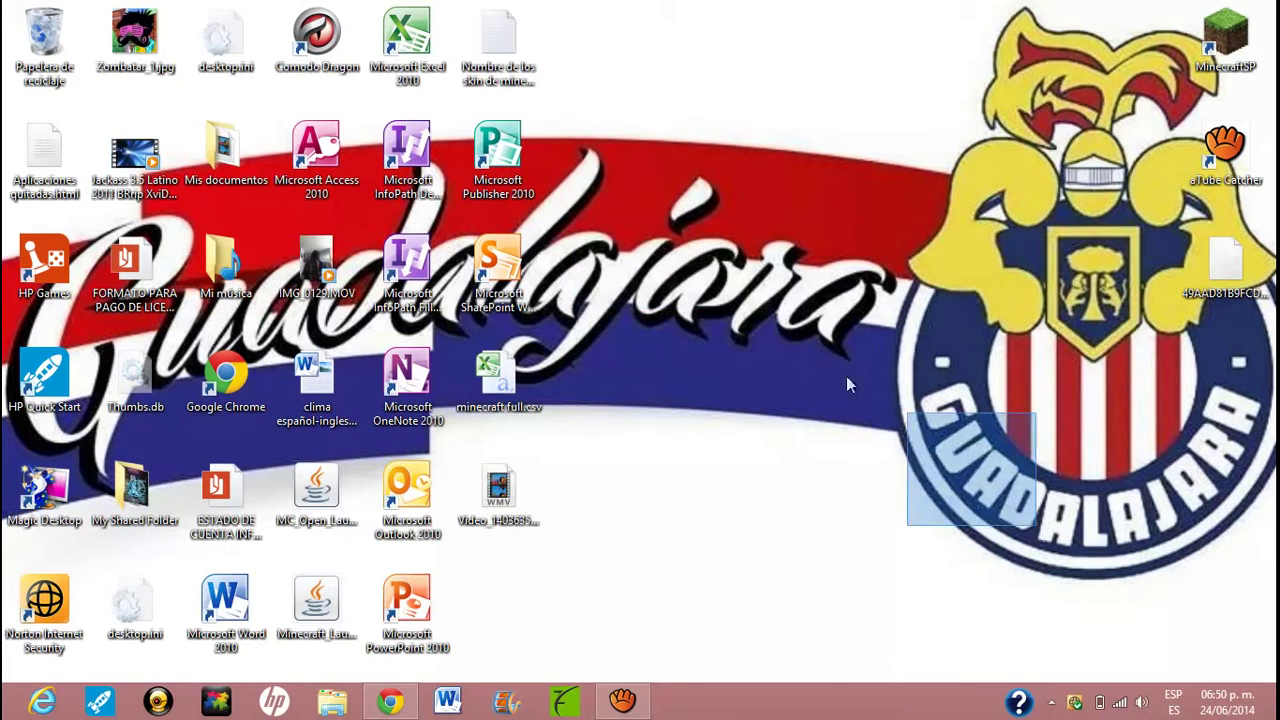
pyautogui.click(393, 703)
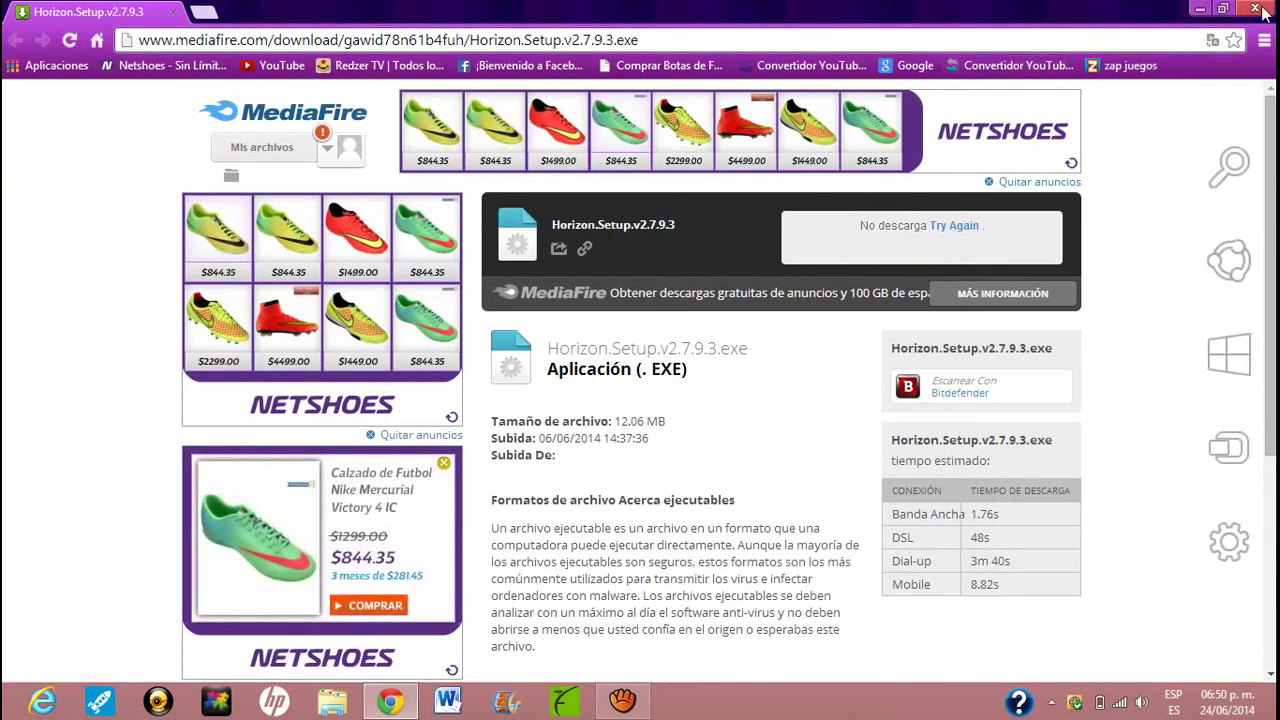
pyautogui.click(1203, 9)
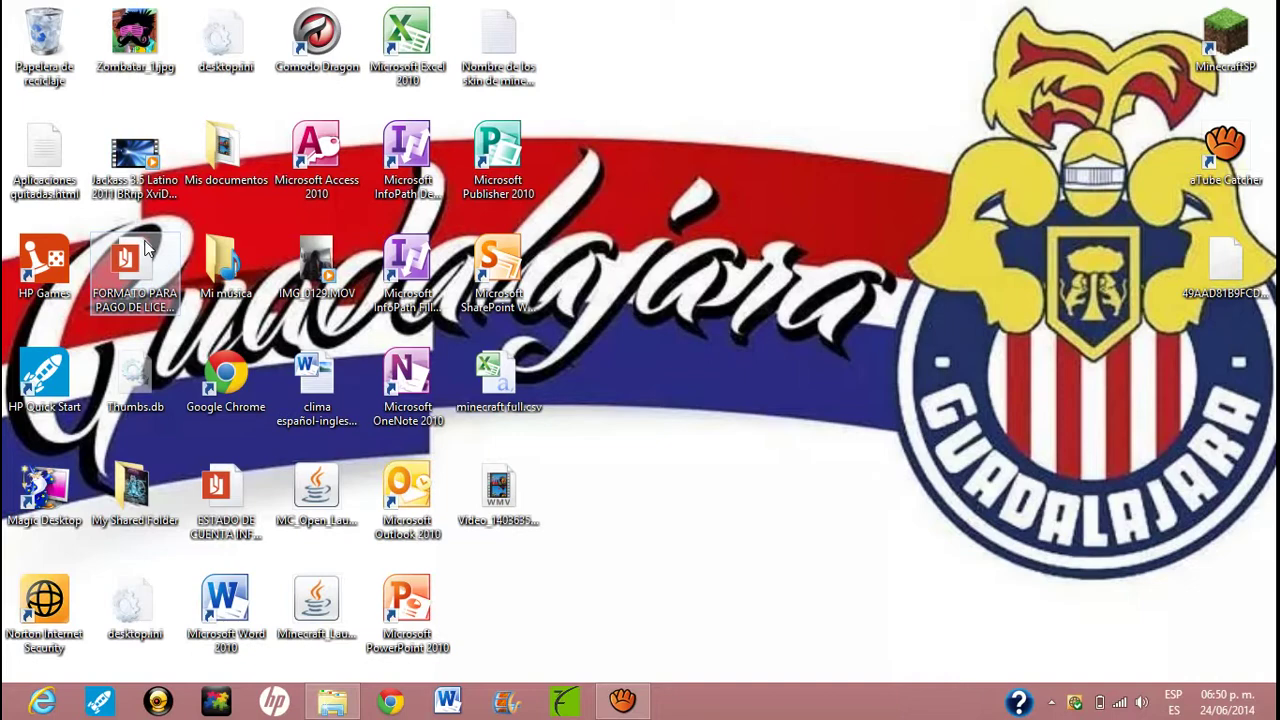
# Locate the Horizon setup file in the Downloads folder and minimize the folder window to reveal the setup wizard
pyautogui.press('super+e')
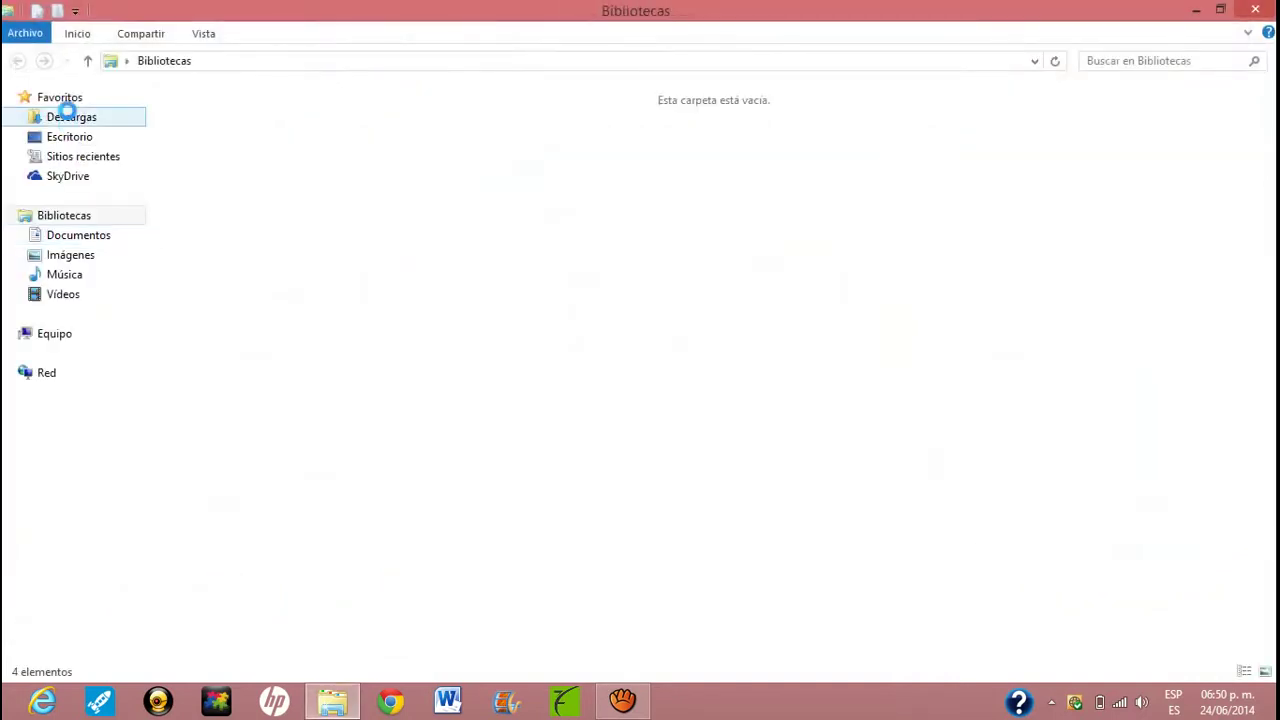
pyautogui.click(68, 119)
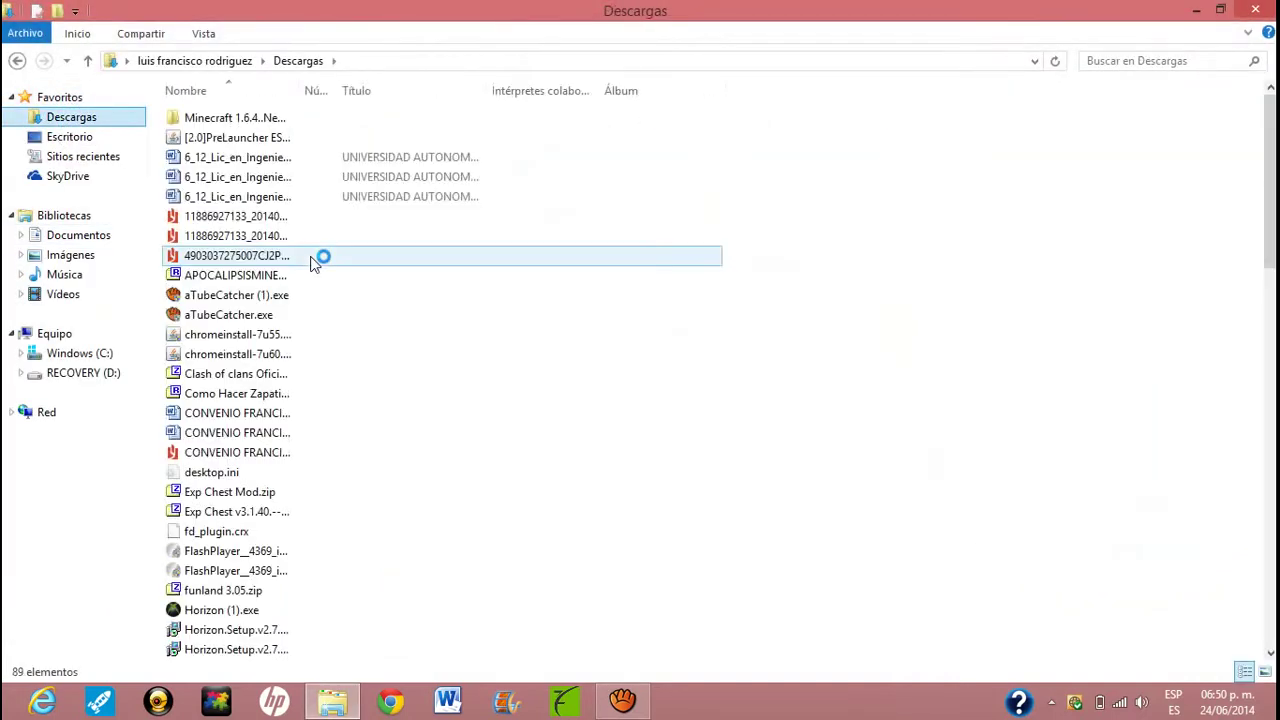
pyautogui.press('h')
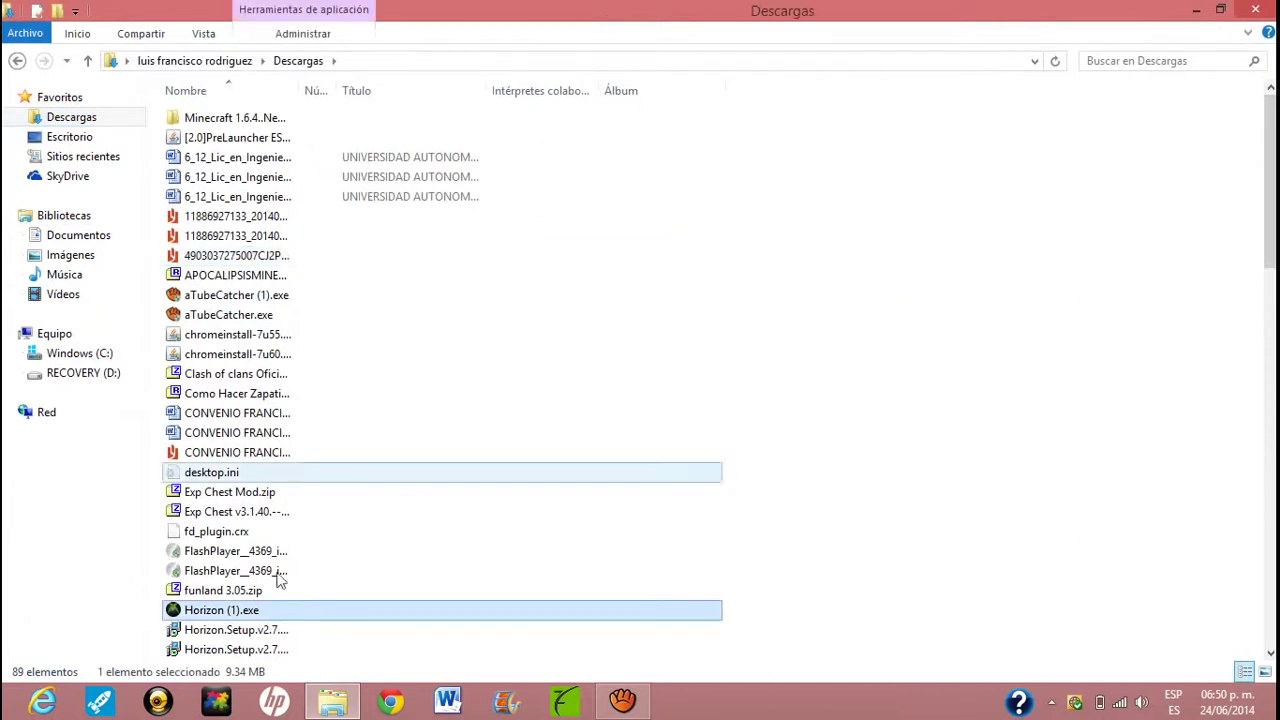
pyautogui.click(266, 628)
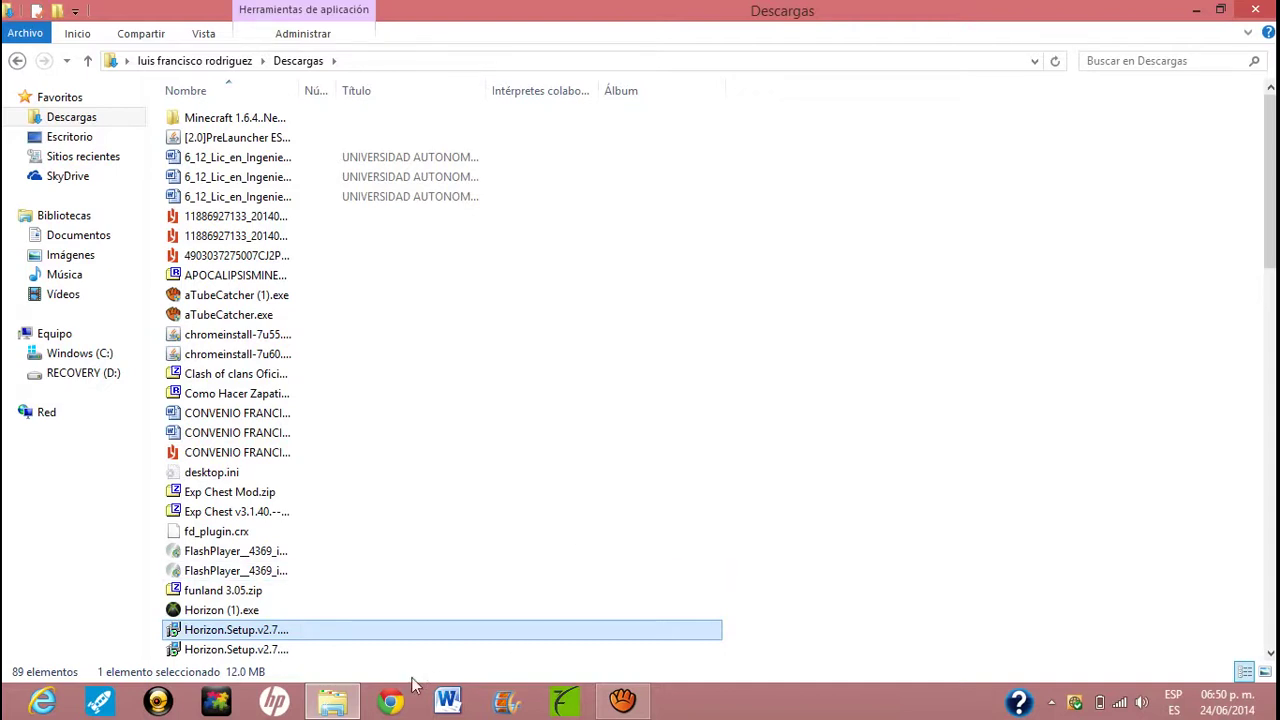
pyautogui.click(1198, 12)
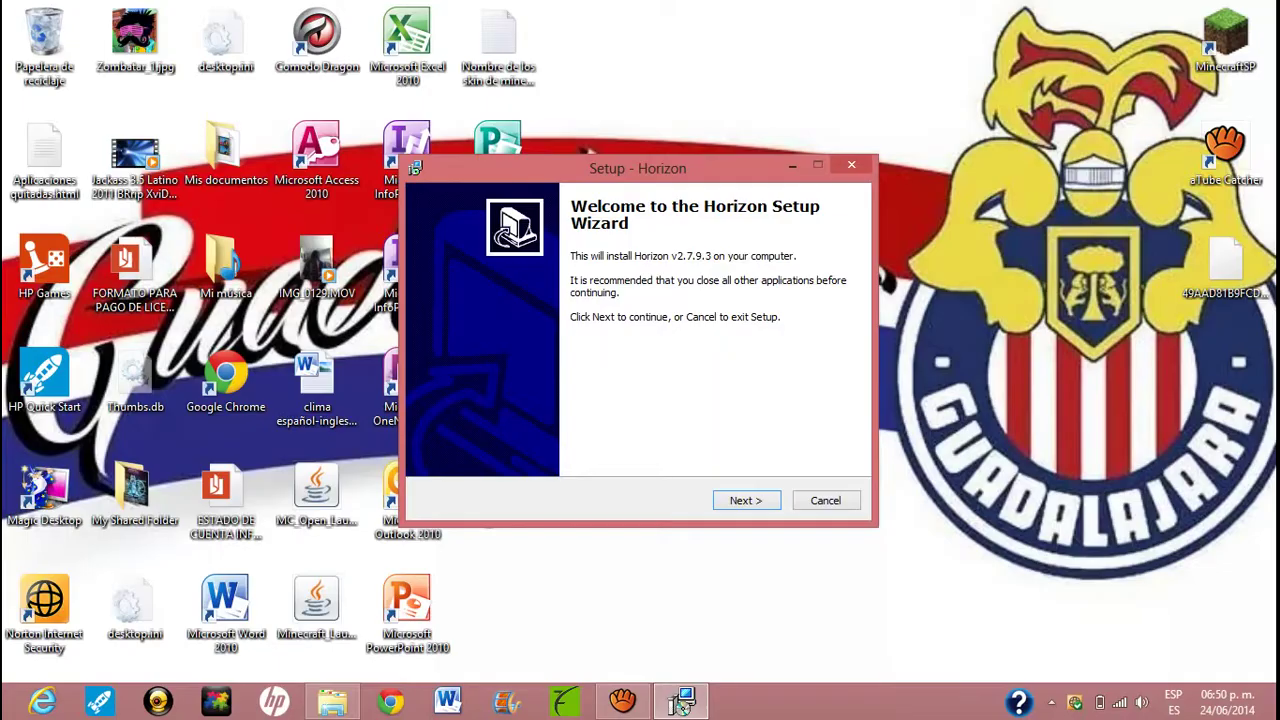
# Check the screen recording in aTube Catcher and return to the Horizon setup wizard
pyautogui.click(620, 703)
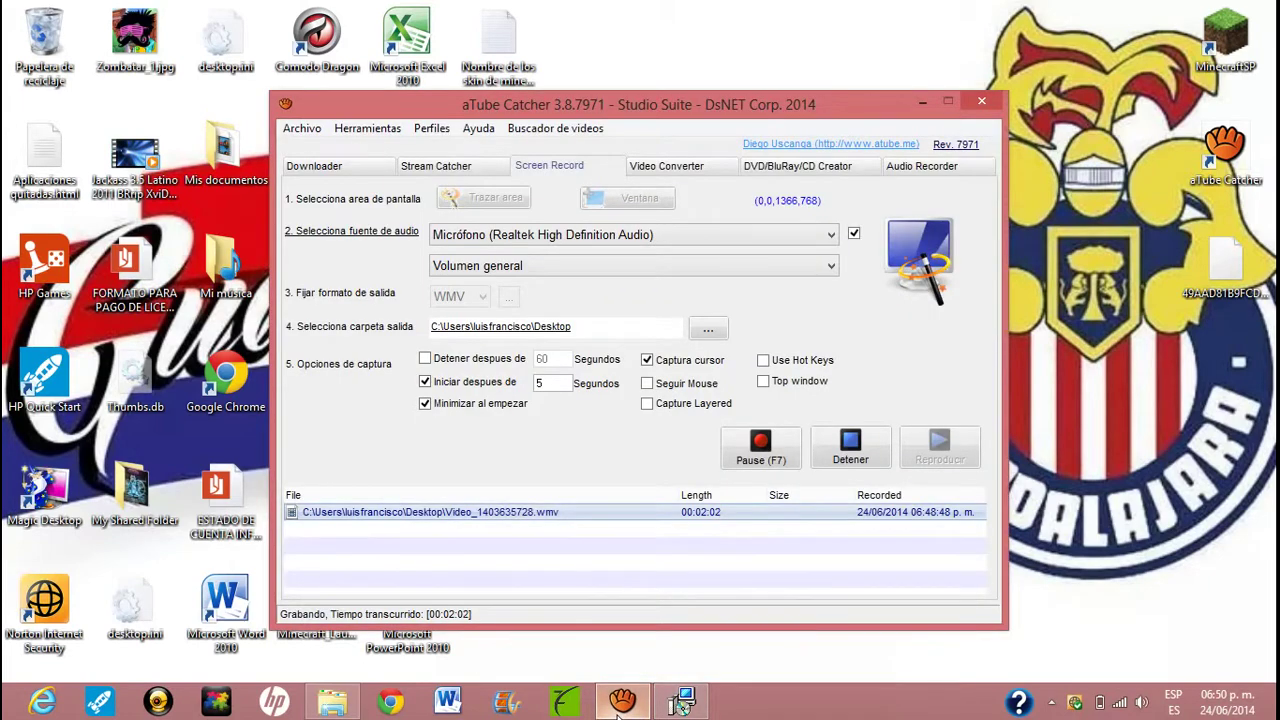
pyautogui.click(922, 103)
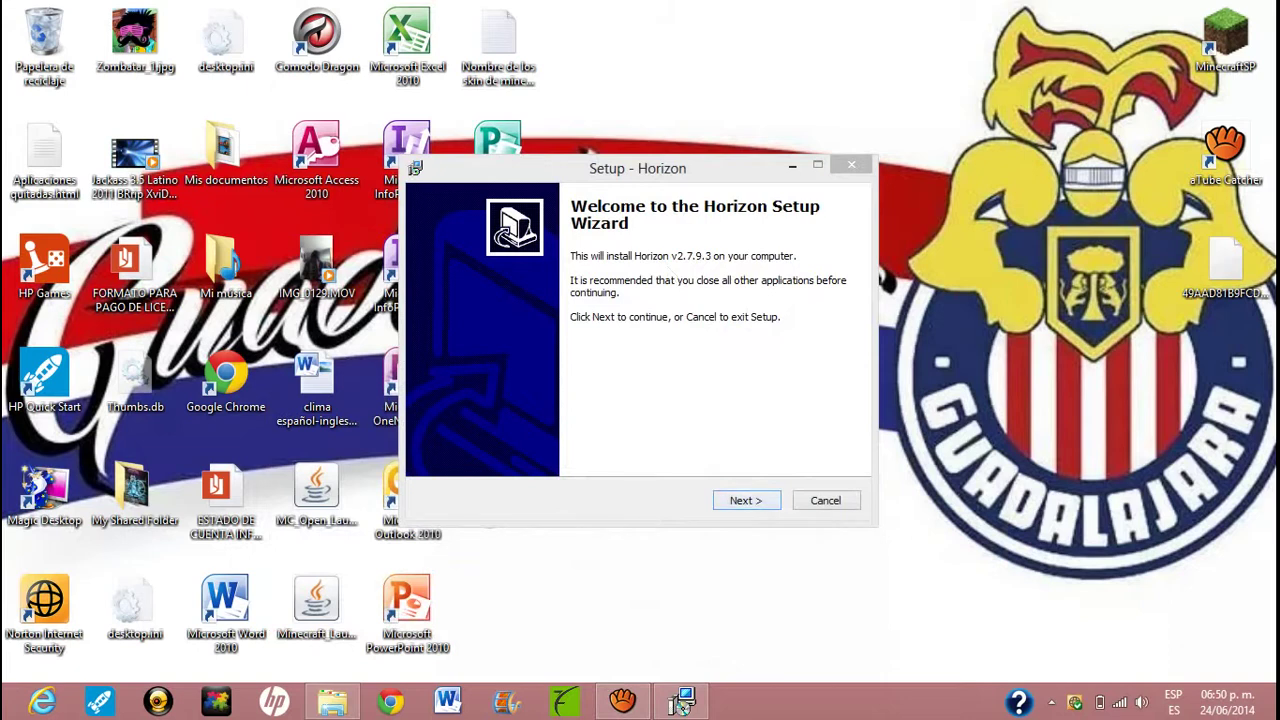
pyautogui.click(680, 703)
# Accept the default destination C:\Program Files (x86)\Daring Development\Horizon\v2 and the Start Menu folder Horizon in the setup wizard
pyautogui.press('Return')
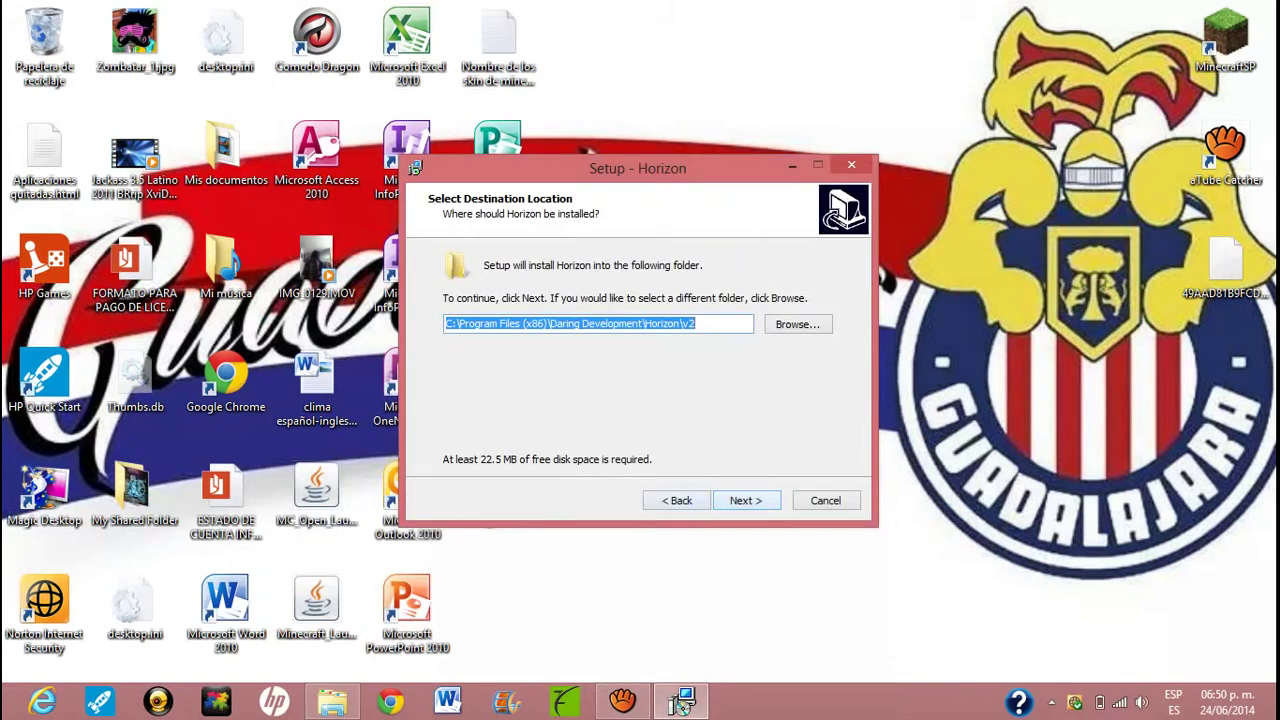
pyautogui.hotkey('alt', 'b')
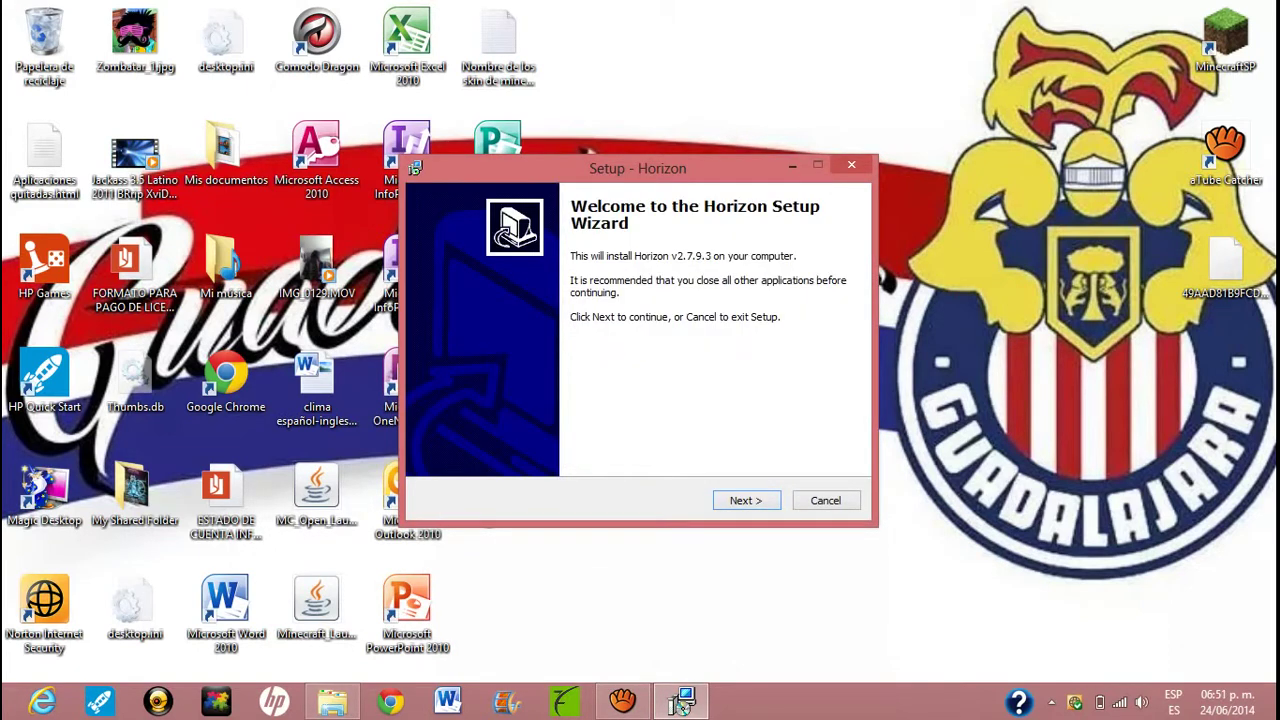
pyautogui.press('Return')
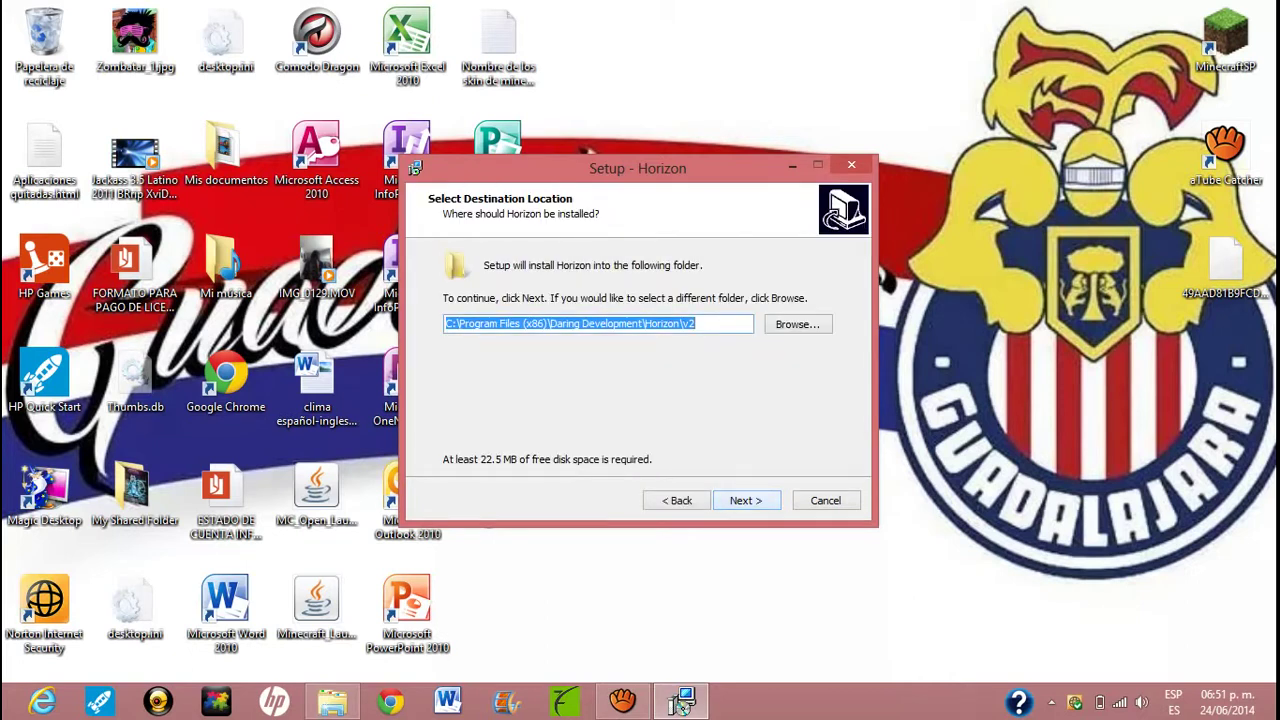
pyautogui.press('Return')
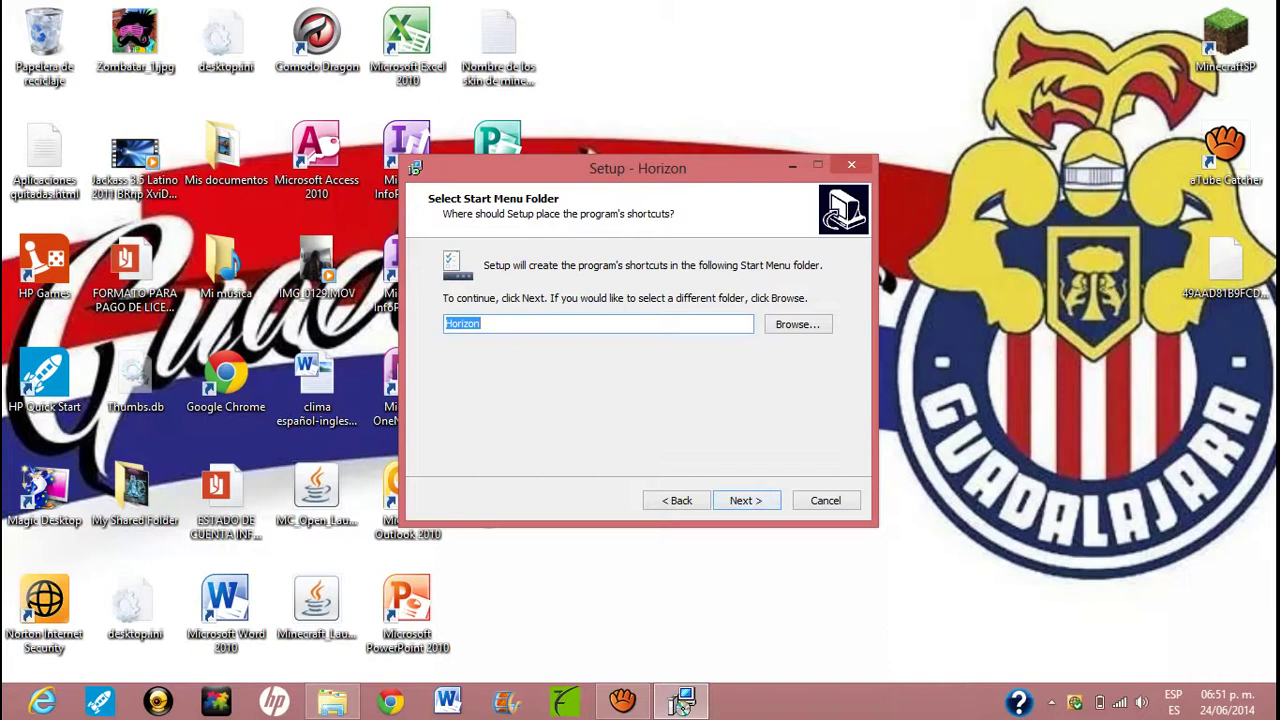
pyautogui.press('Return')
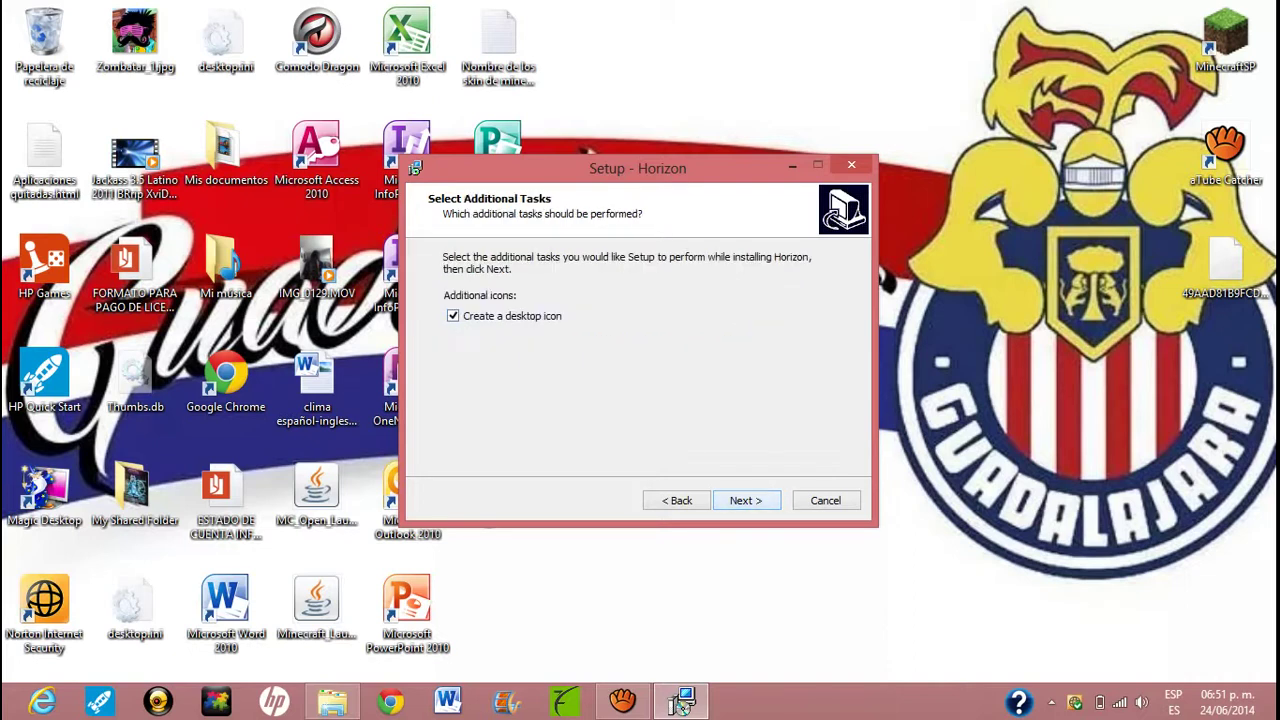
# Install Horizon with the desktop icon option enabled and finish the setup with Launch Horizon selected
pyautogui.press('space')
pyautogui.press('space')
pyautogui.moveTo(668, 168); pyautogui.dragTo(921, 86)
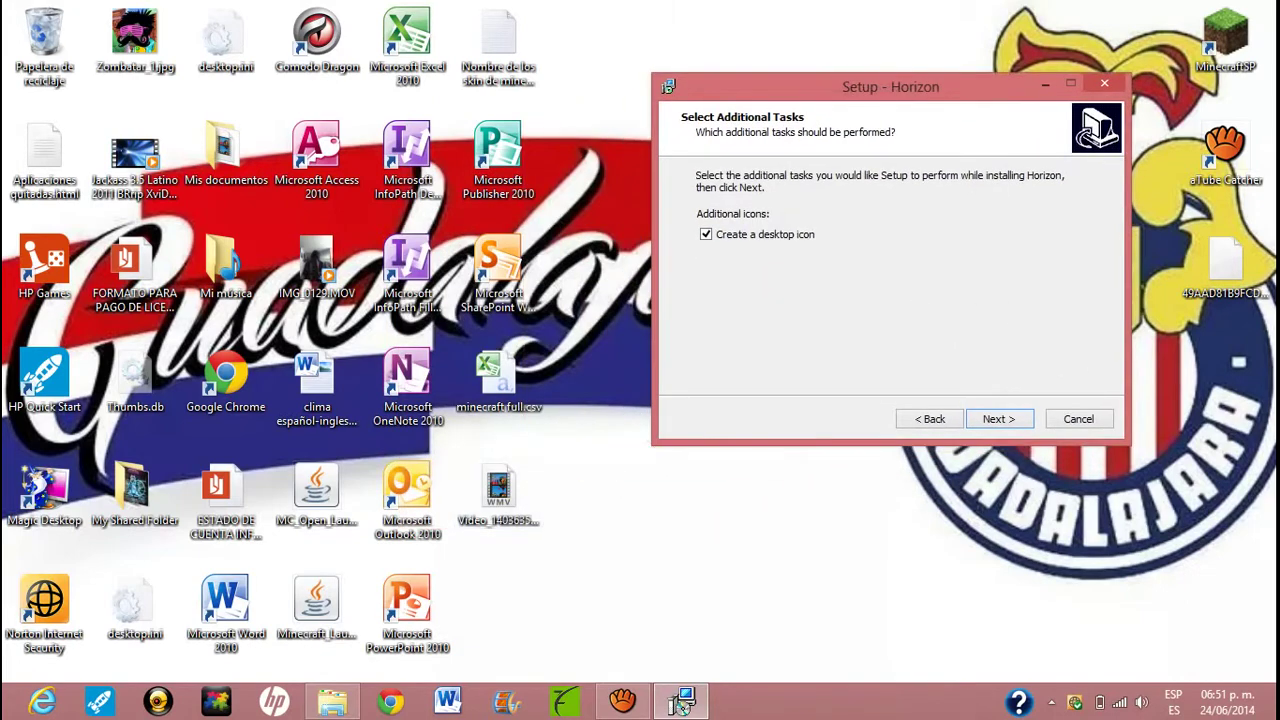
pyautogui.press('Return')
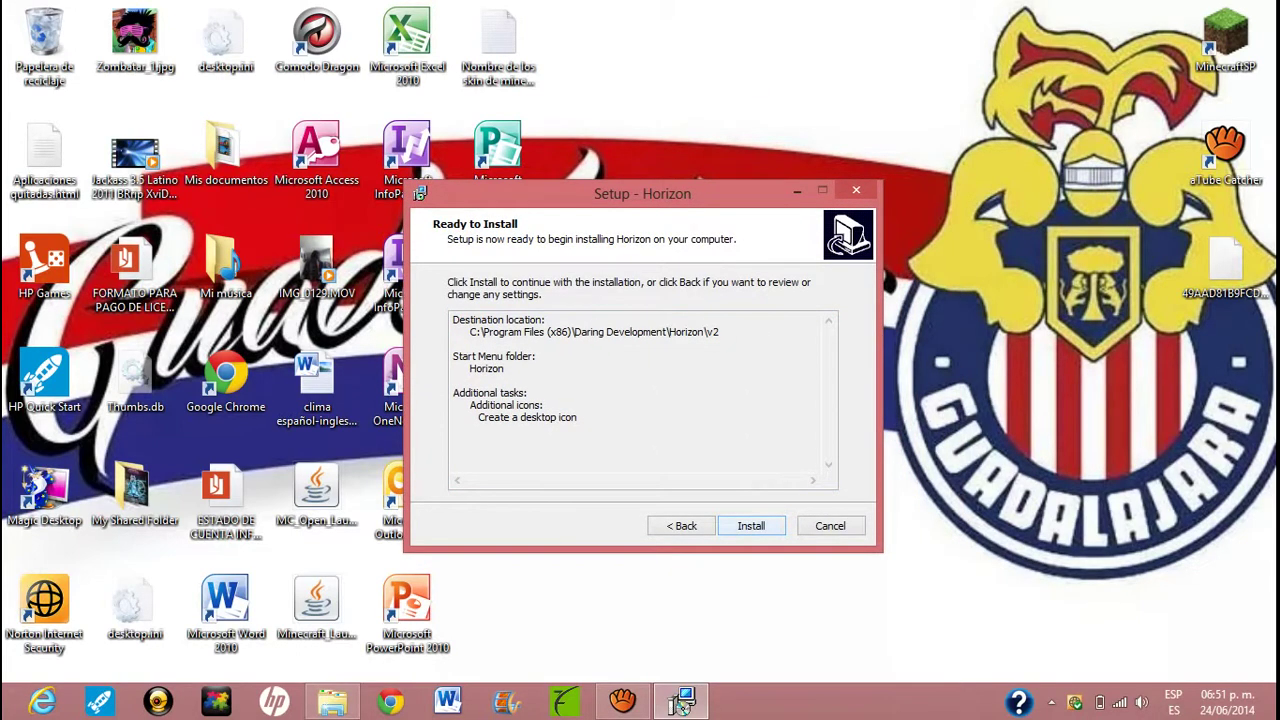
pyautogui.press('Return')
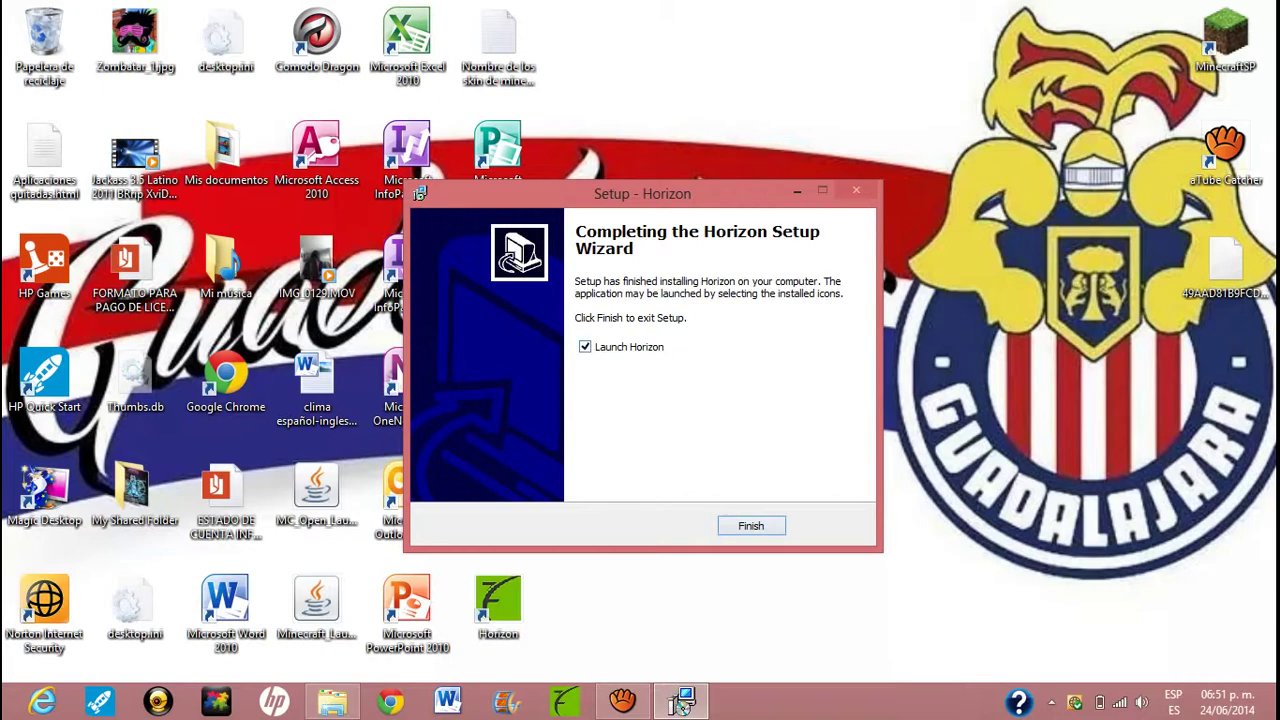
pyautogui.click(750, 526)
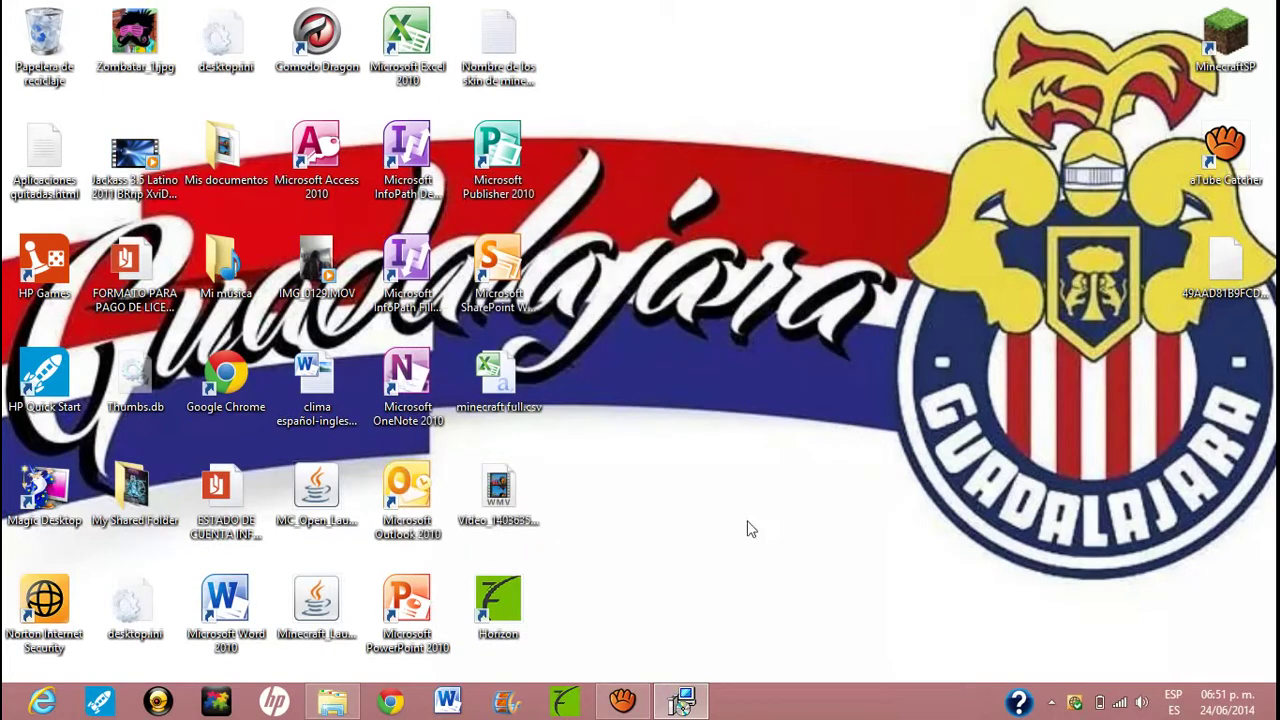
# Close the File Explorer window and open the real-time protection settings in Norton Internet Security
pyautogui.rightClick(336, 703)
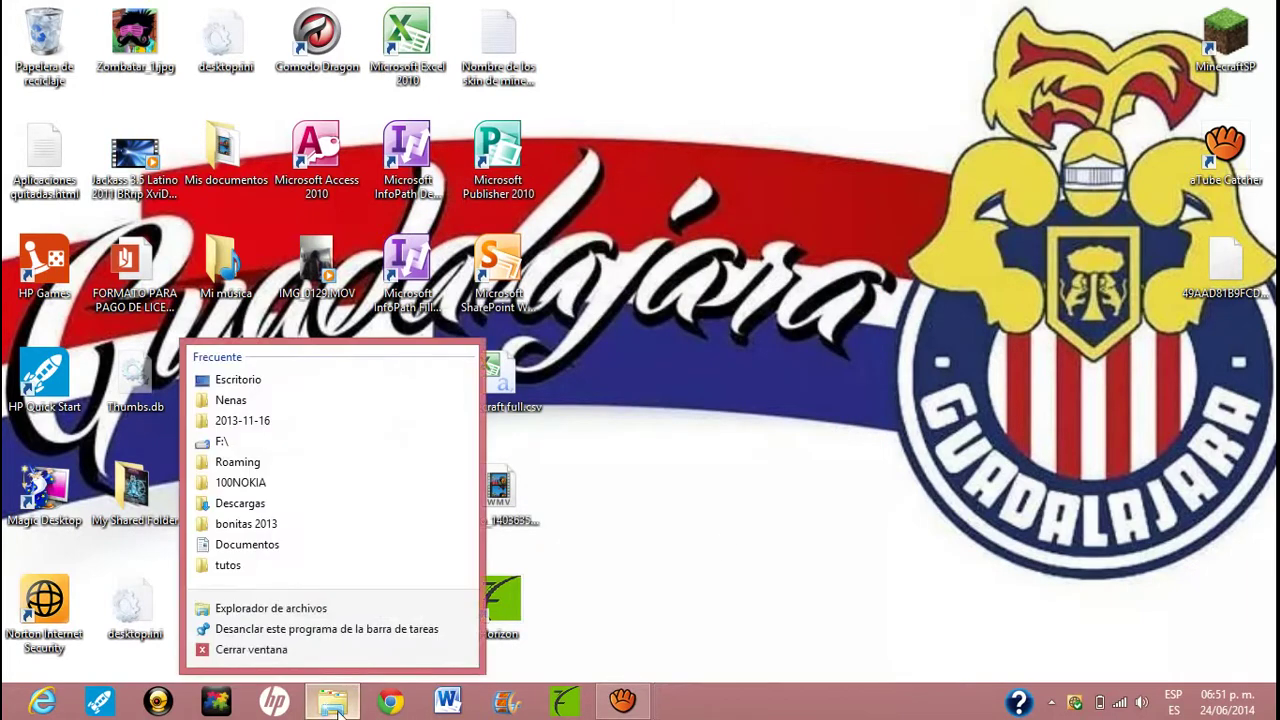
pyautogui.click(340, 652)
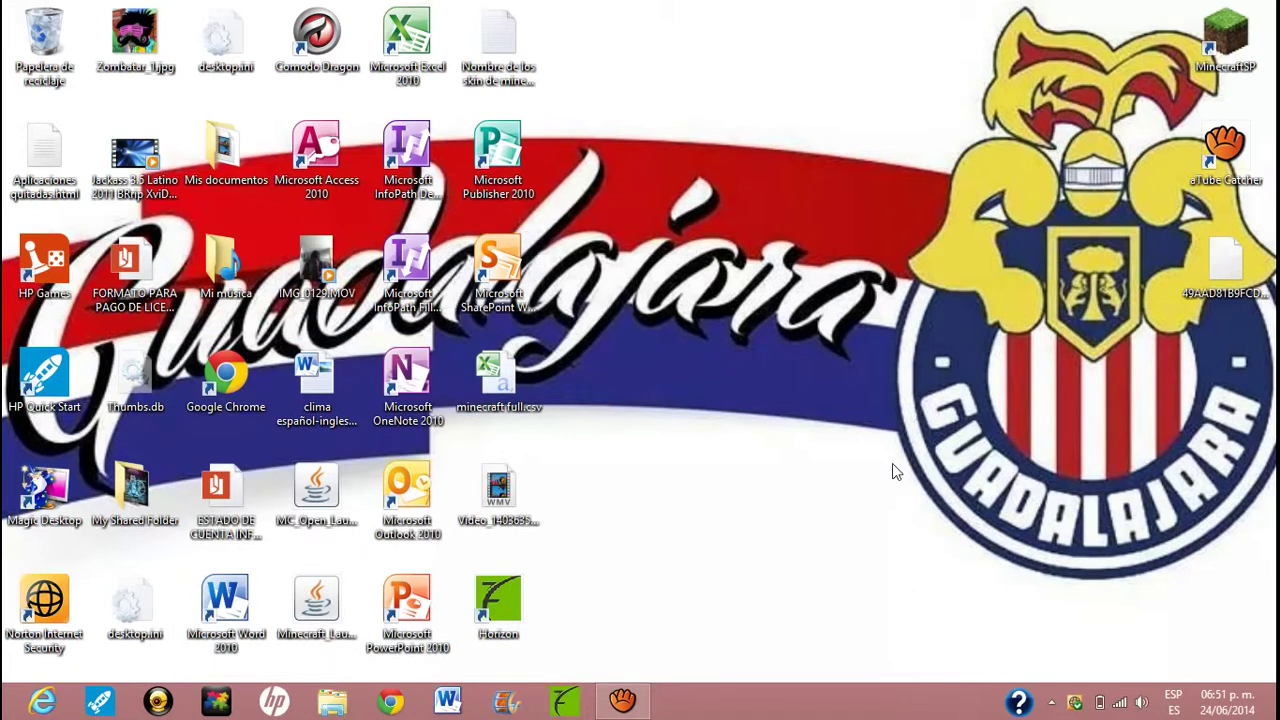
pyautogui.doubleClick(1075, 705)
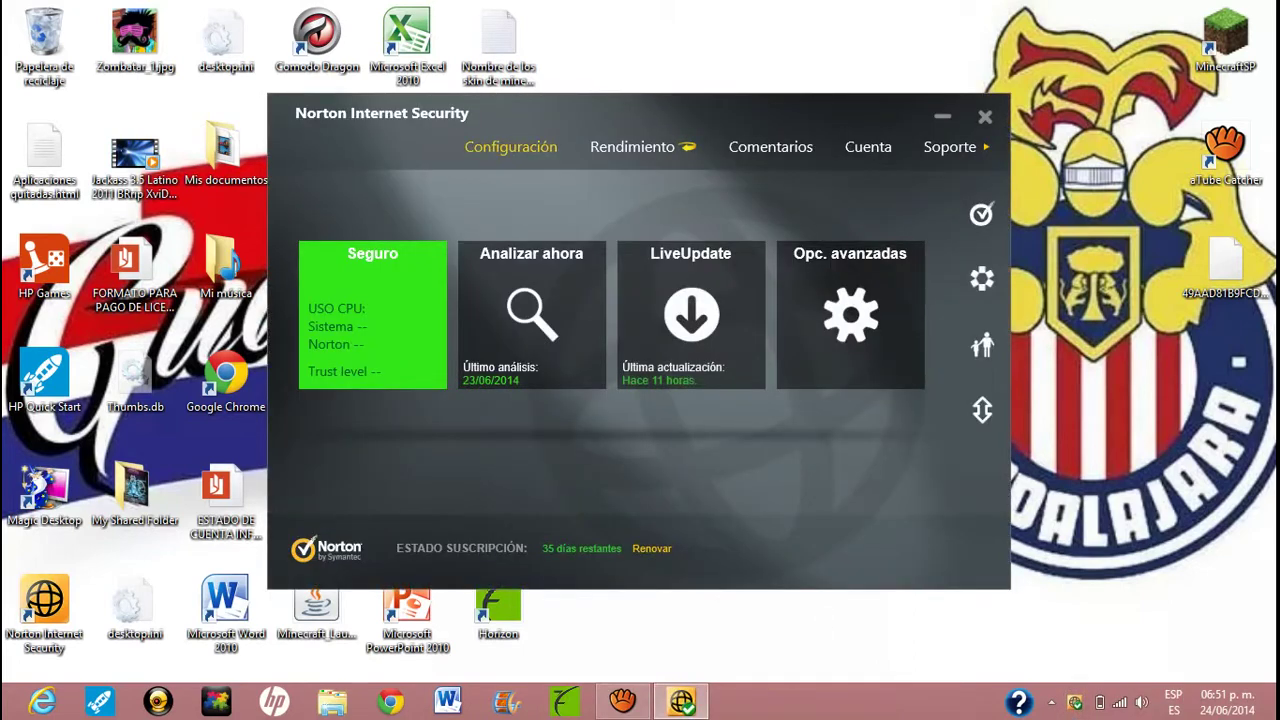
pyautogui.click(510, 147)
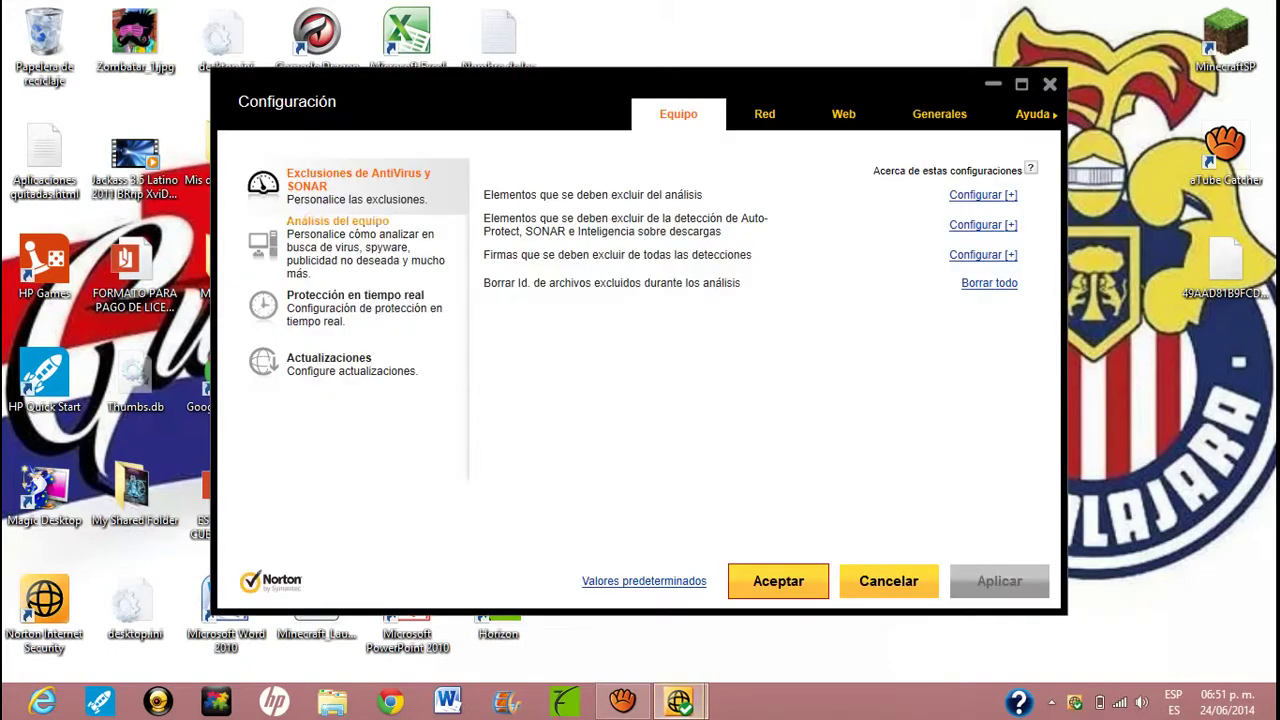
pyautogui.click(355, 307)
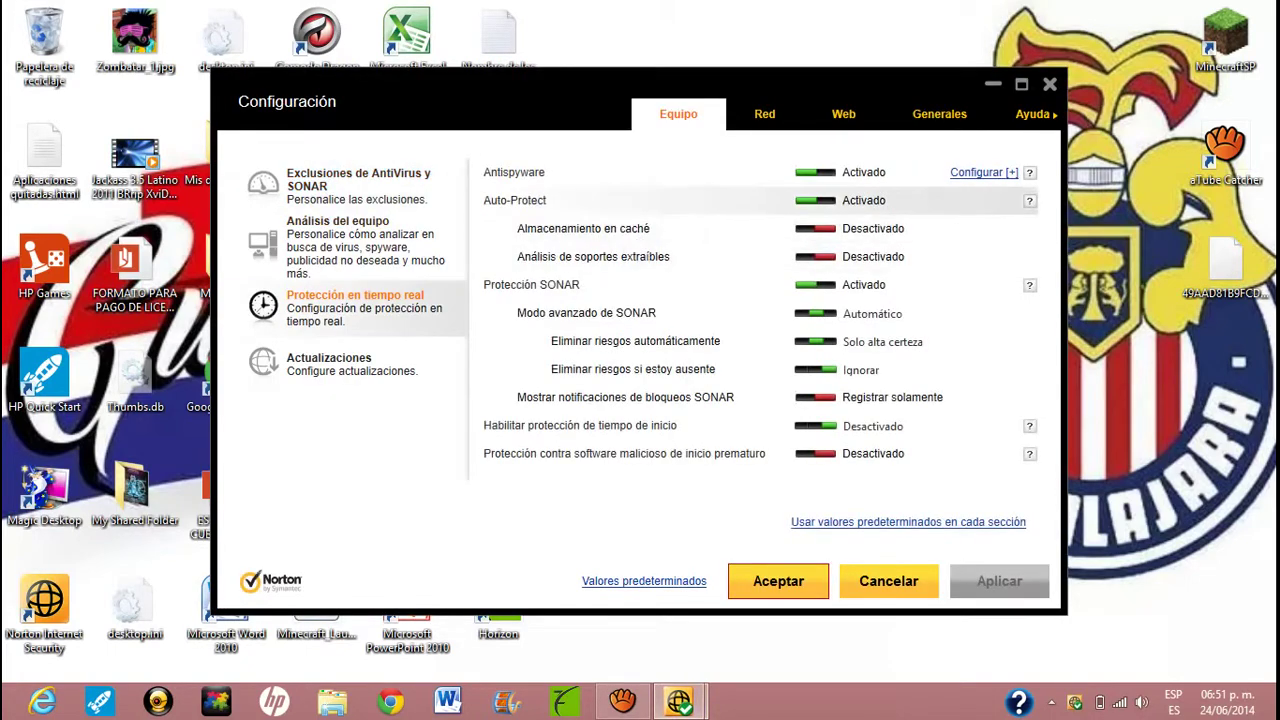
# Turn off Antispyware, Auto-Protect and SONAR protection in the real-time protection settings and apply the changes
pyautogui.click(815, 172)
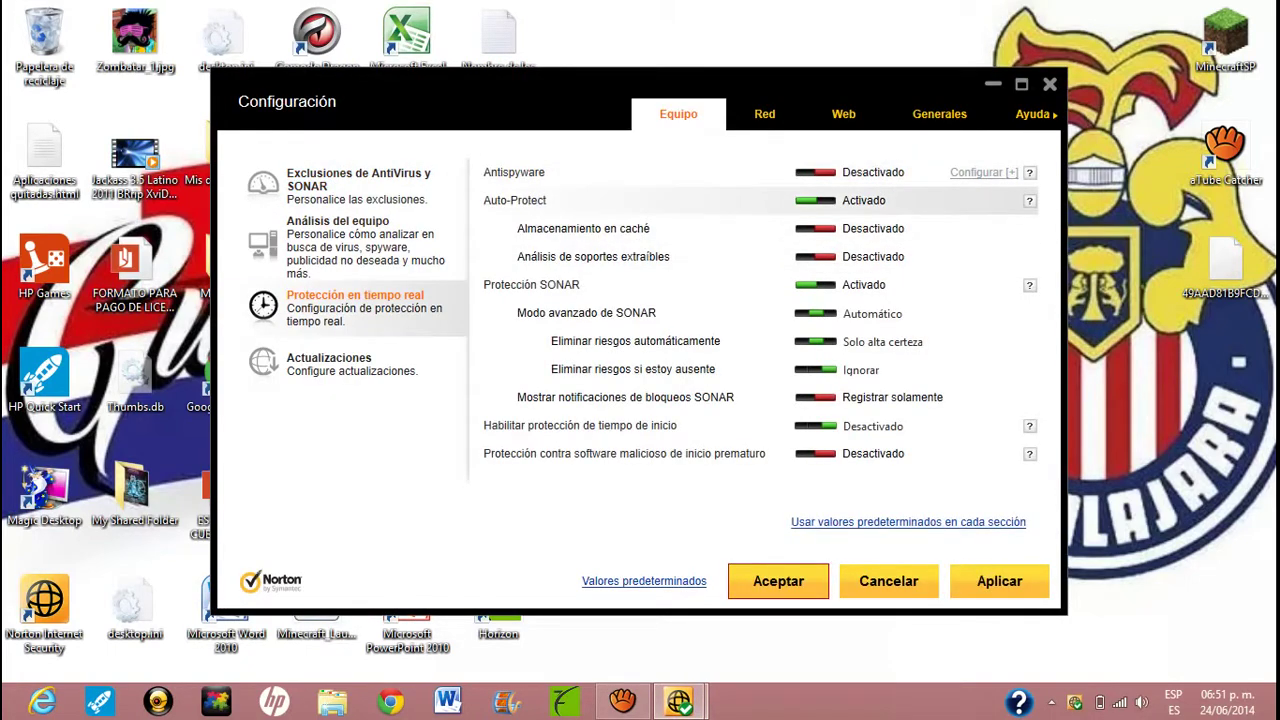
pyautogui.click(815, 200)
pyautogui.click(815, 284)
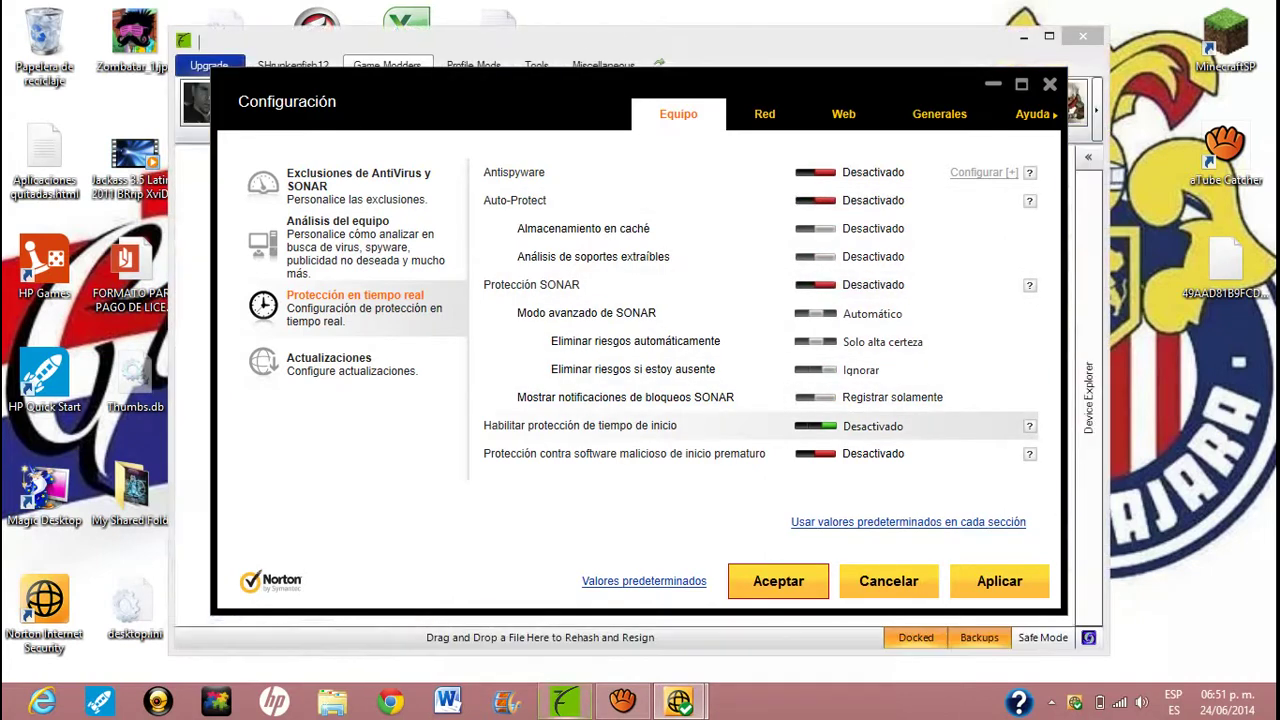
pyautogui.click(999, 581)
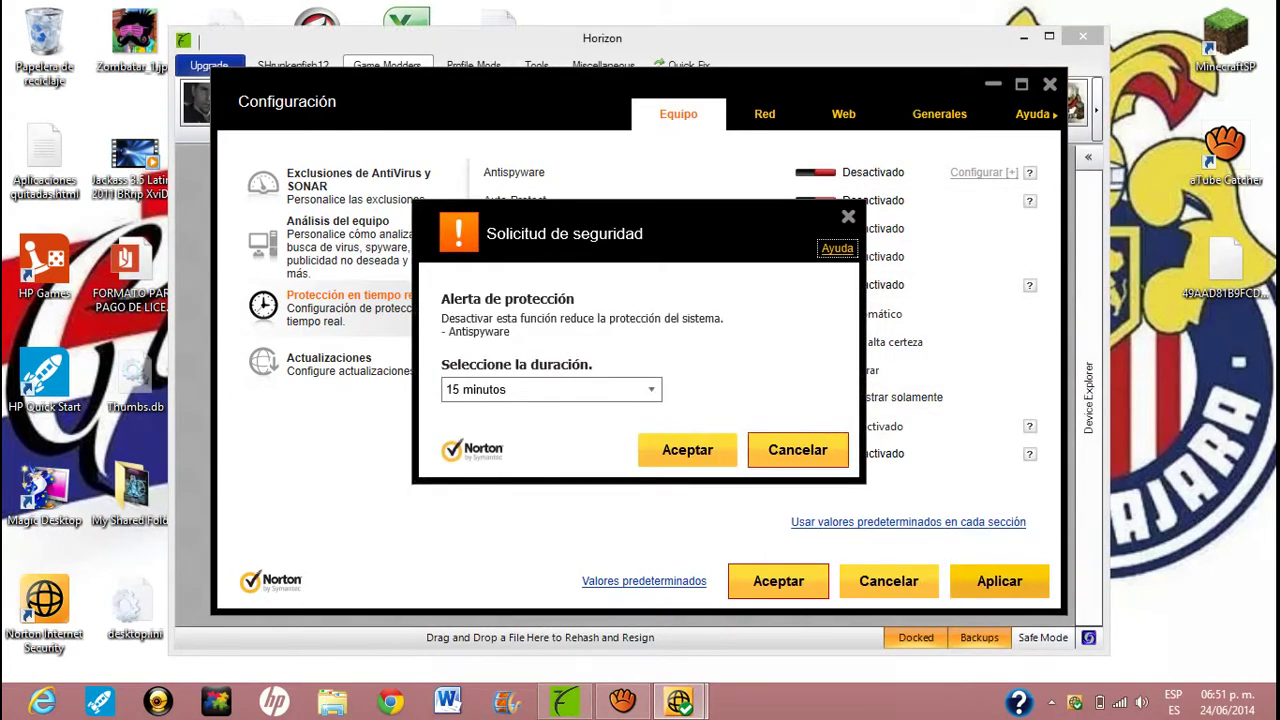
# Set the Antispyware deactivation period to 5 hours and accept the security request
pyautogui.click(551, 389)
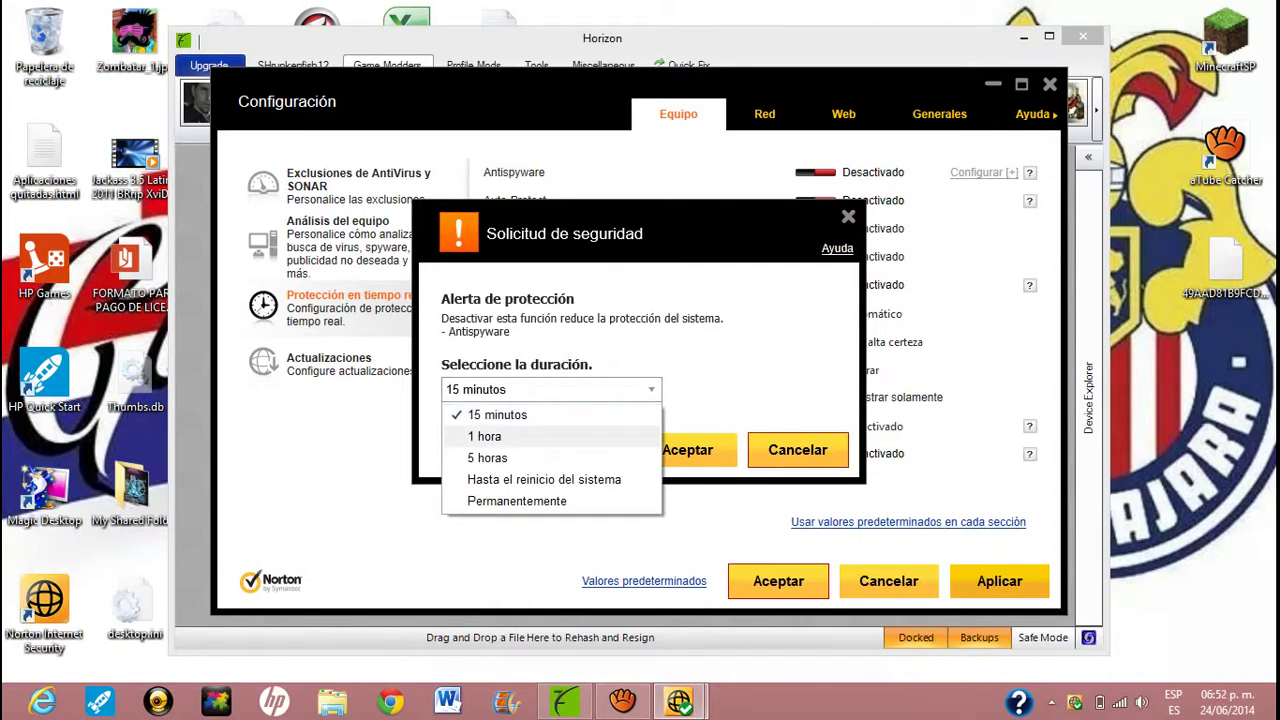
pyautogui.press('Down')
pyautogui.press('Return')
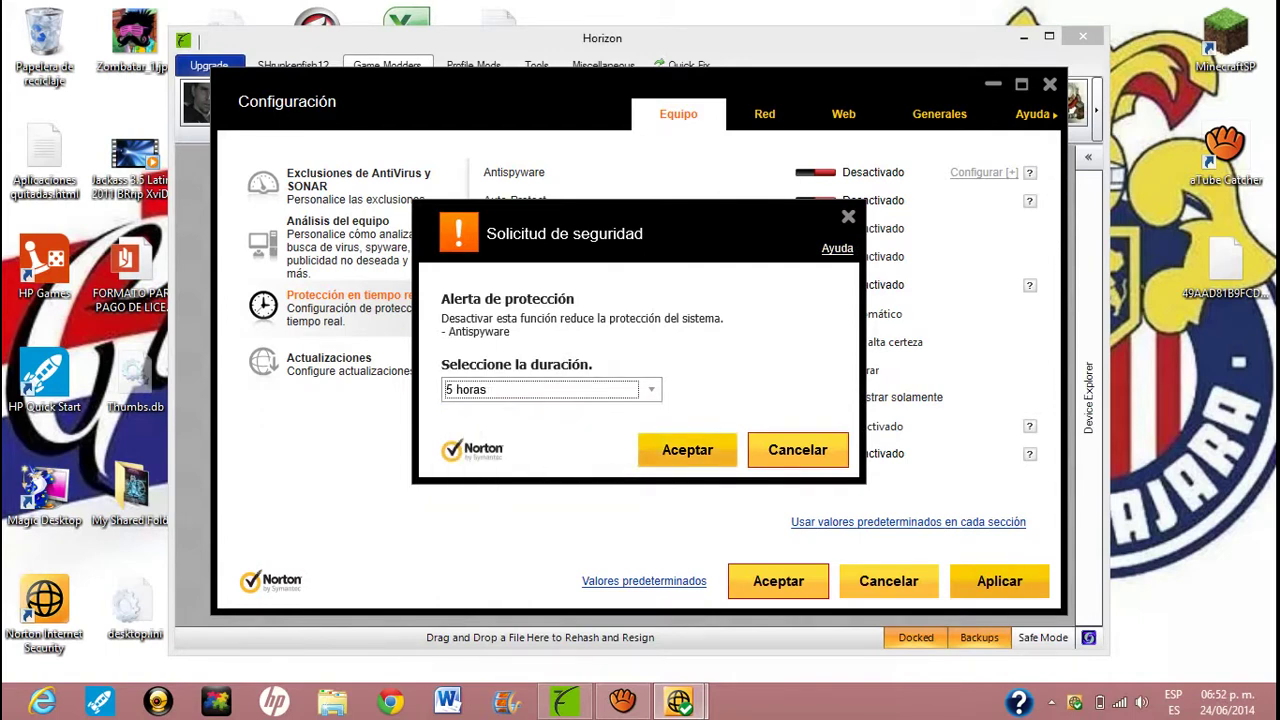
pyautogui.press('Return')
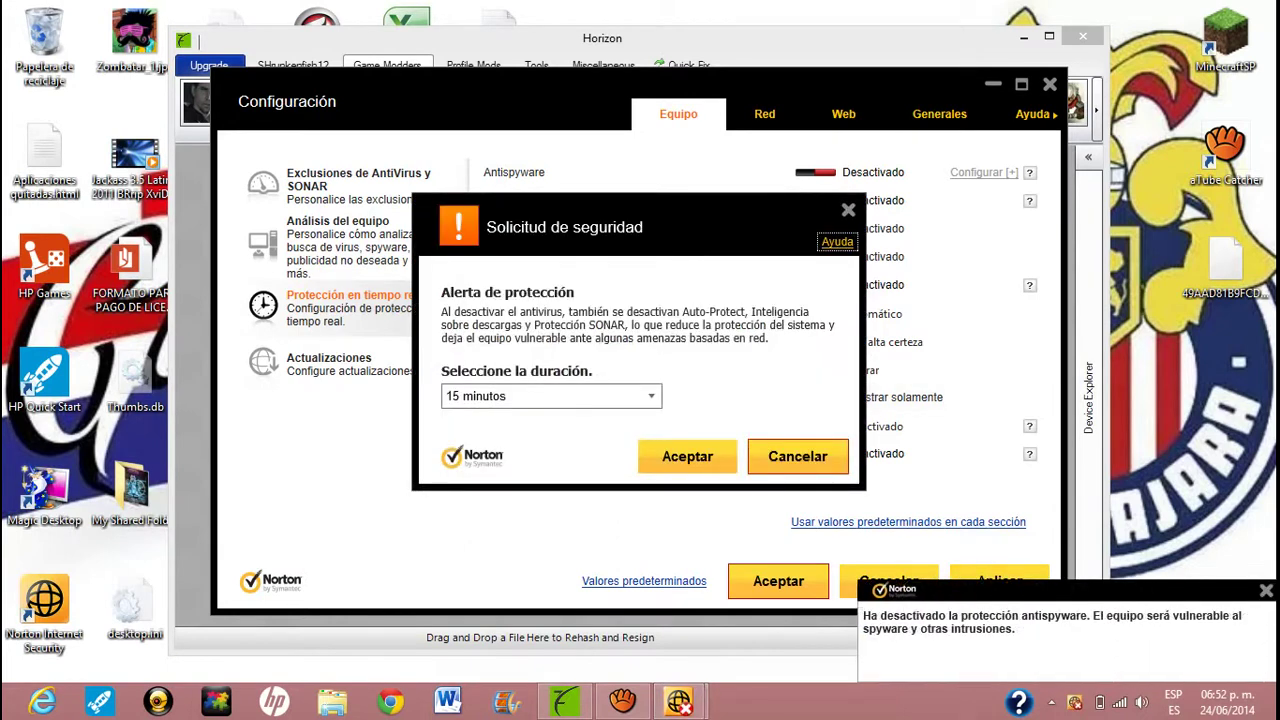
# Set the antivirus and Auto-Protect deactivation period to 5 hours and accept the protection alert
pyautogui.click(551, 396)
pyautogui.press('Down')
pyautogui.press('Down')
pyautogui.press('Return')
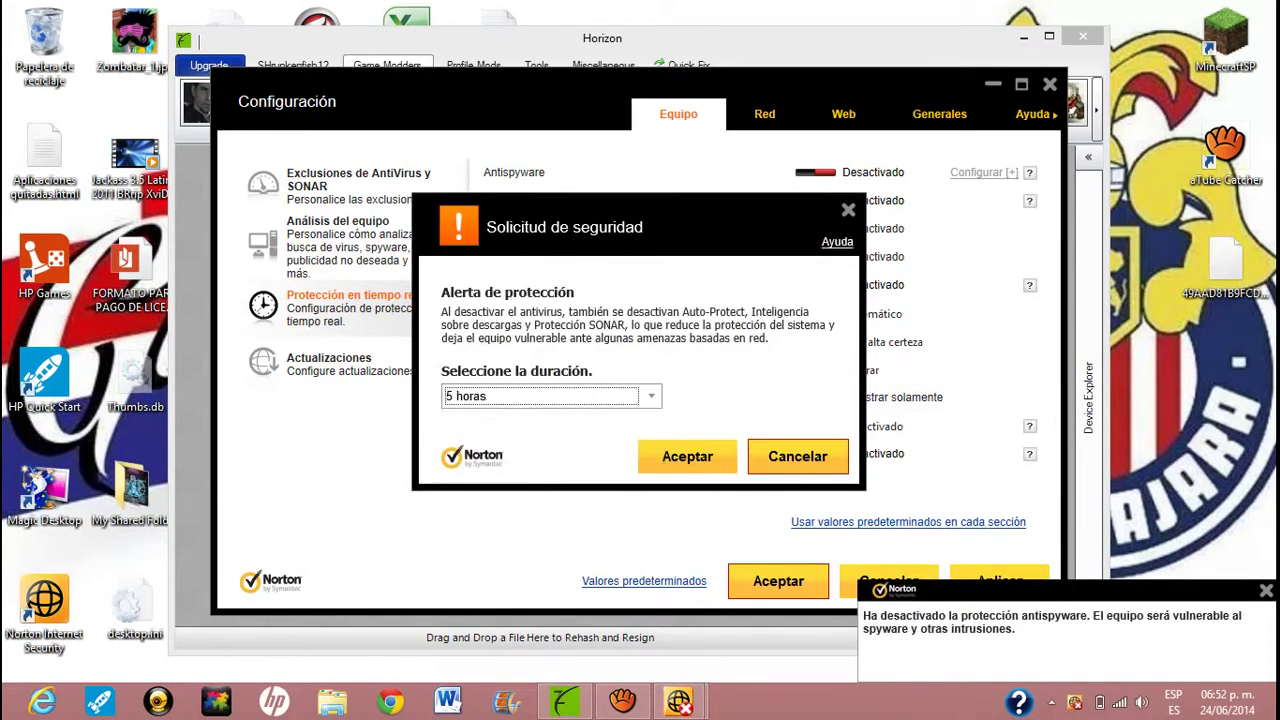
pyautogui.press('Return')
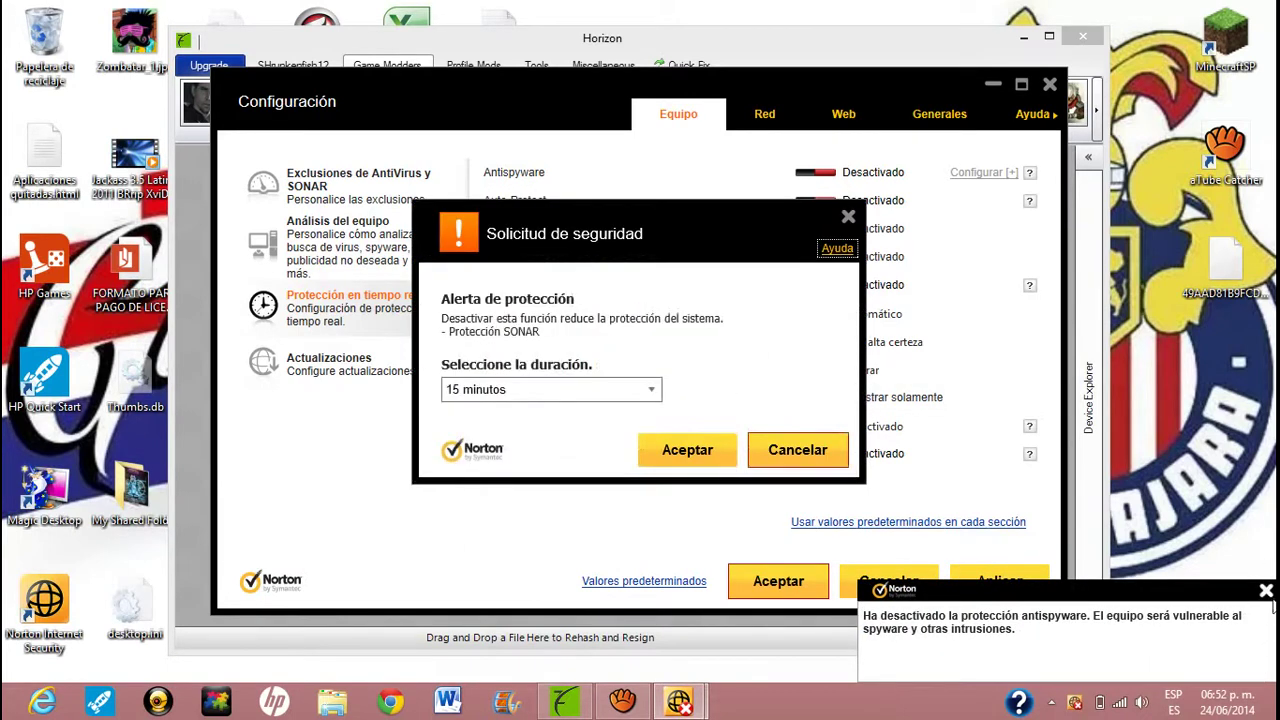
# Set the SONAR protection deactivation period to 5 hours and accept the security request
pyautogui.hotkey('alt', 'Down')
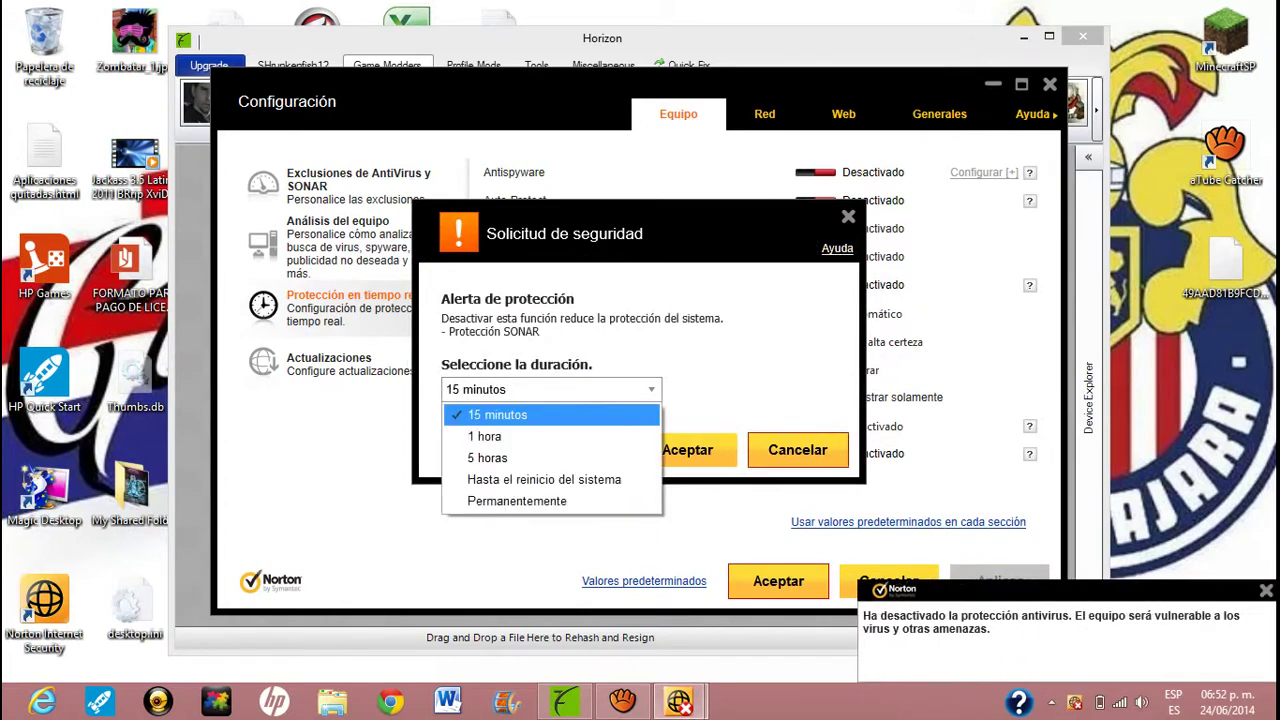
pyautogui.press('Down')
pyautogui.press('Down')
pyautogui.press('Return')
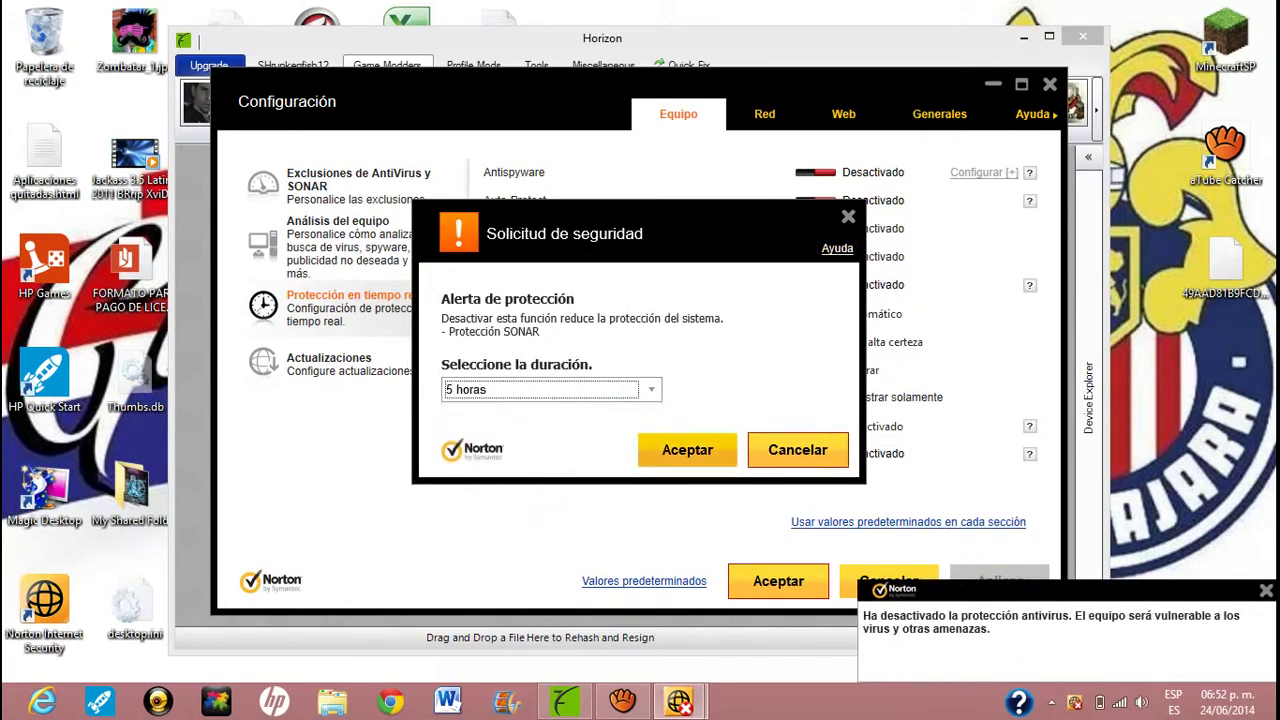
pyautogui.press('Return')
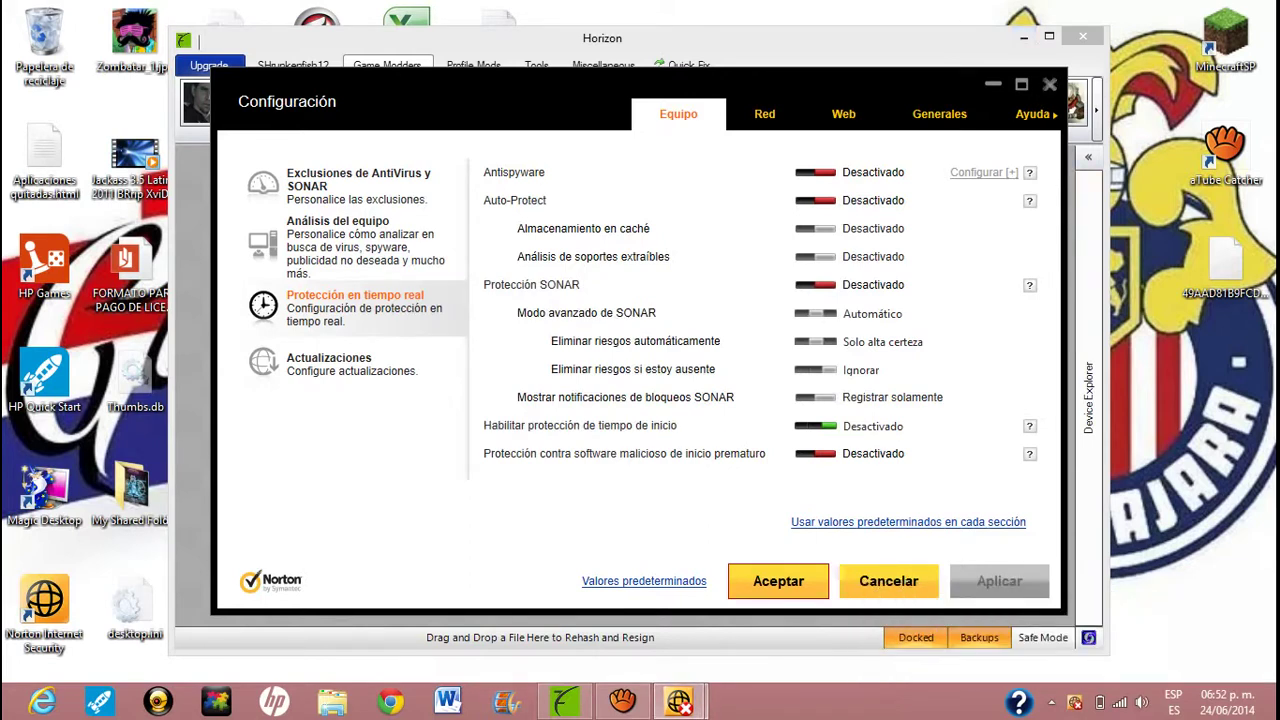
# Accept the settings, close Norton Internet Security, and expand the Device Explorer in Horizon
pyautogui.press('Return')
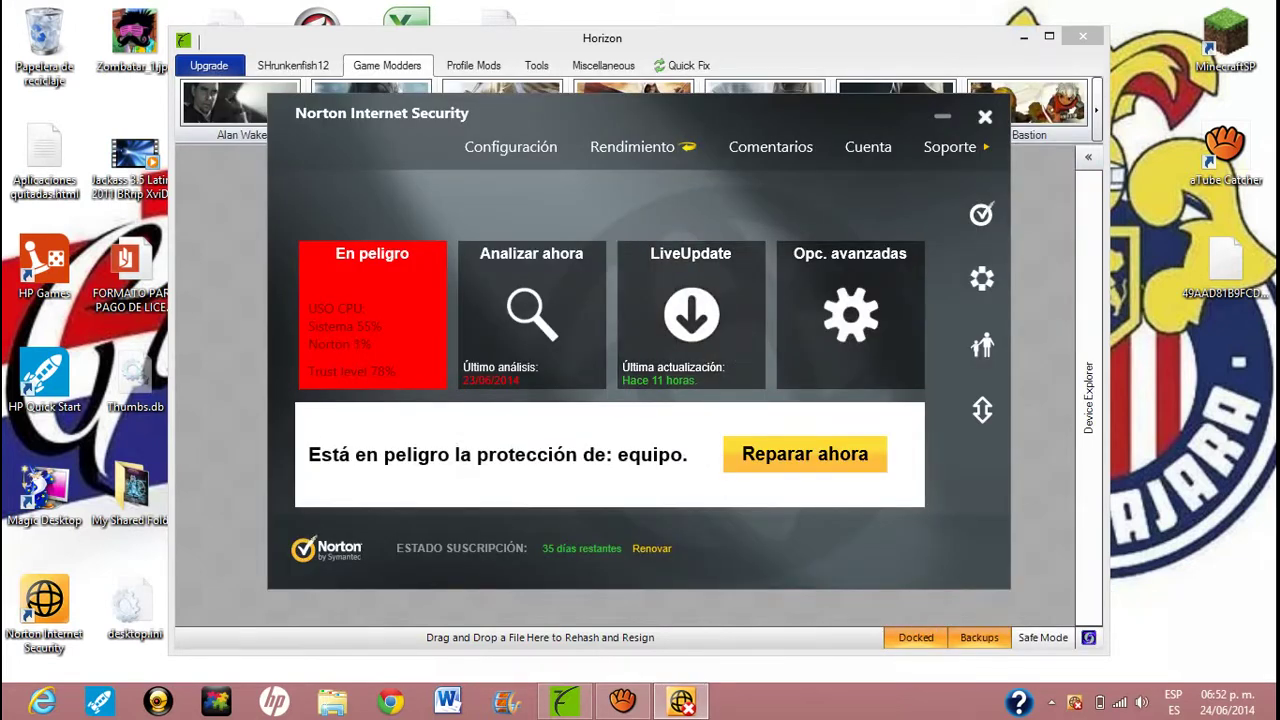
pyautogui.click(985, 117)
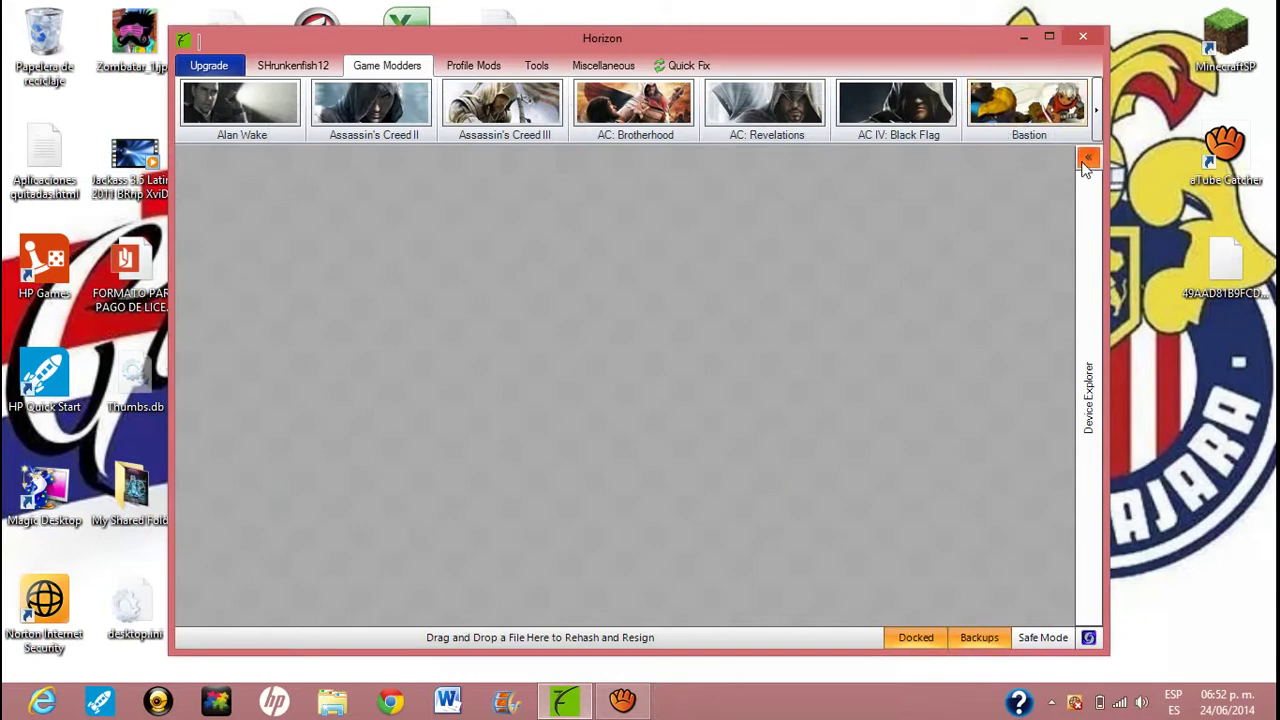
pyautogui.click(1086, 162)
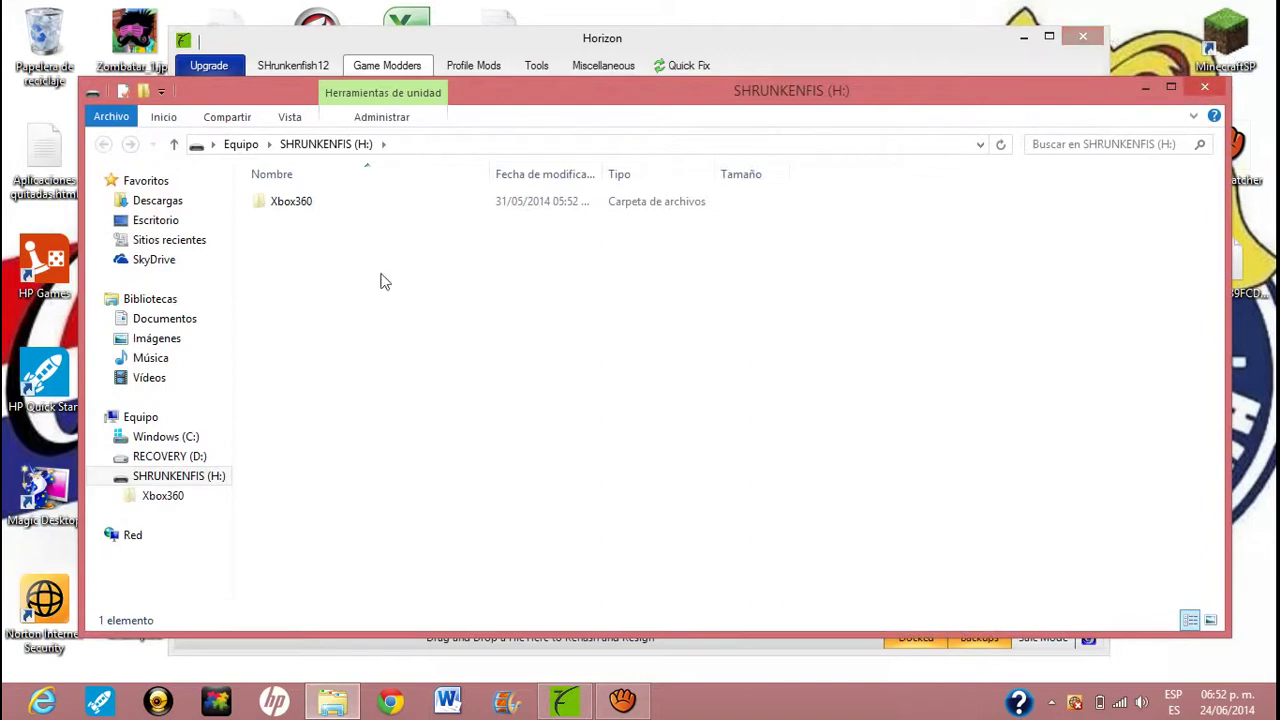
# Examine the Data files in the Xbox360 folder of the USB drive (H:) and close File Explorer
pyautogui.click(304, 199)
pyautogui.doubleClick(304, 200)
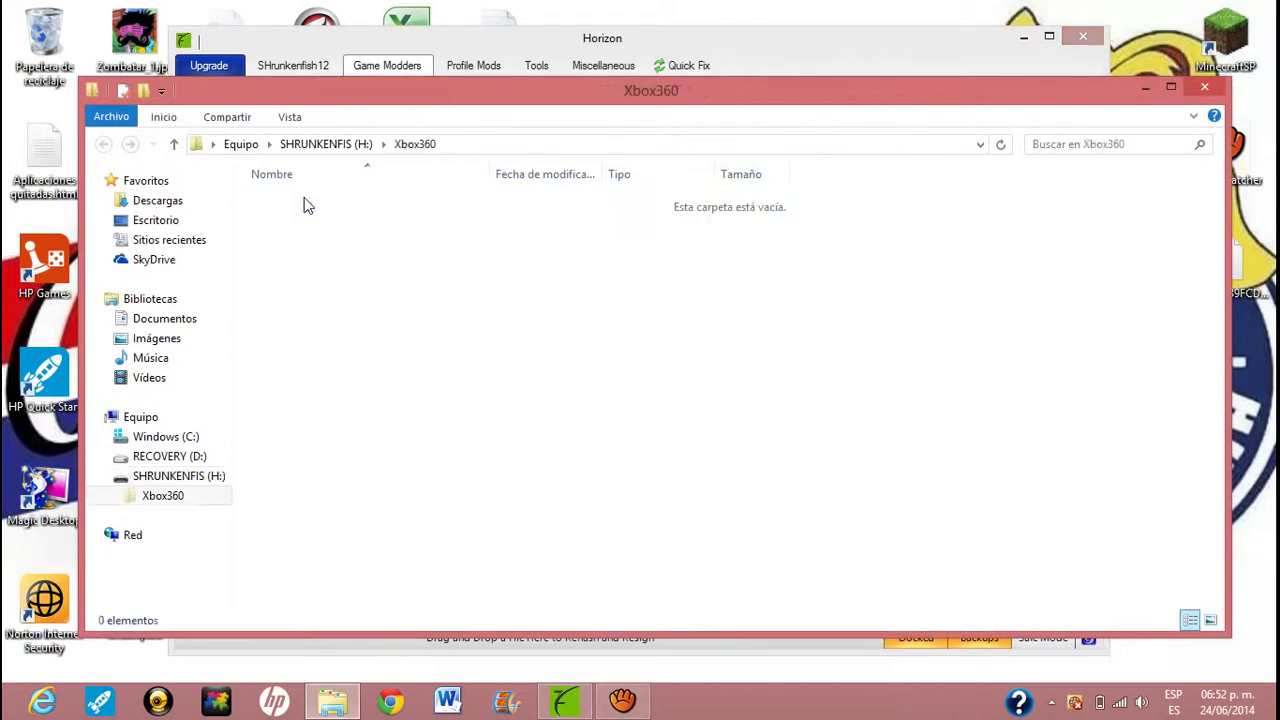
pyautogui.moveTo(291, 292); pyautogui.dragTo(293, 192)
pyautogui.moveTo(286, 346); pyautogui.dragTo(294, 186)
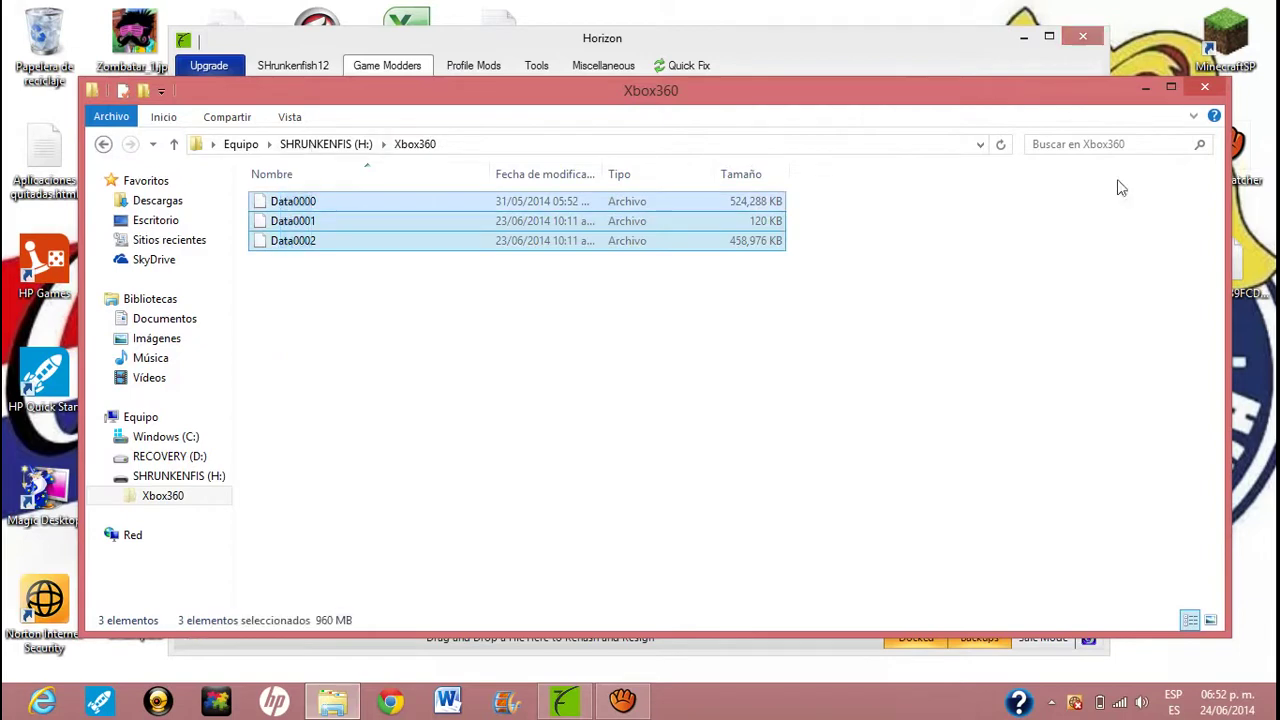
pyautogui.click(1092, 230)
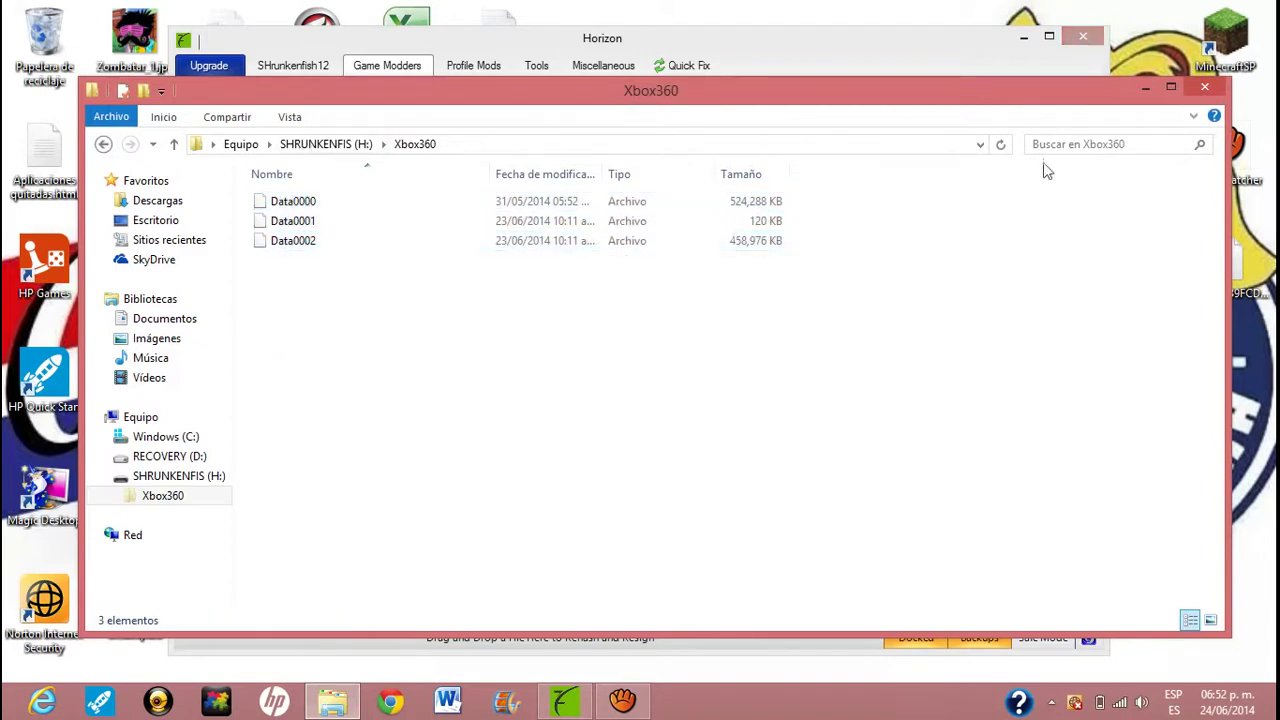
pyautogui.click(1205, 87)
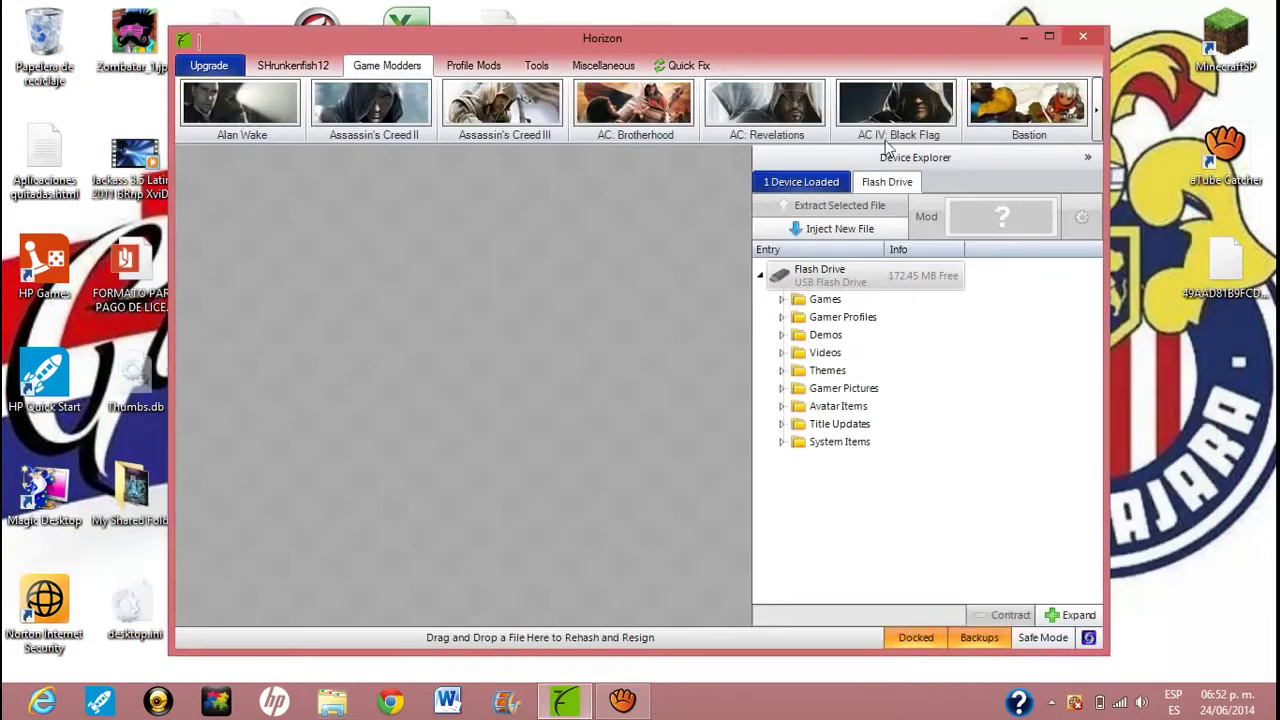
# Check the contents of the Games and Demos folders on the flash drive, collapsing each one again
pyautogui.click(782, 299)
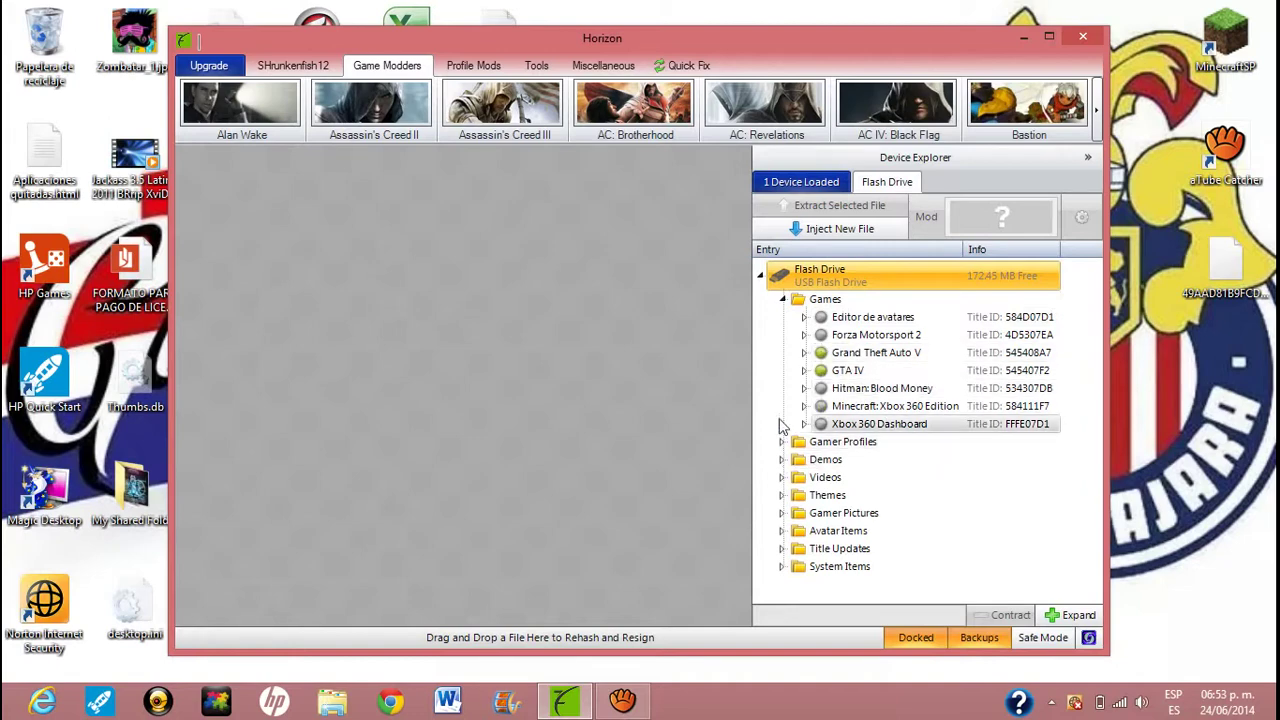
pyautogui.click(782, 299)
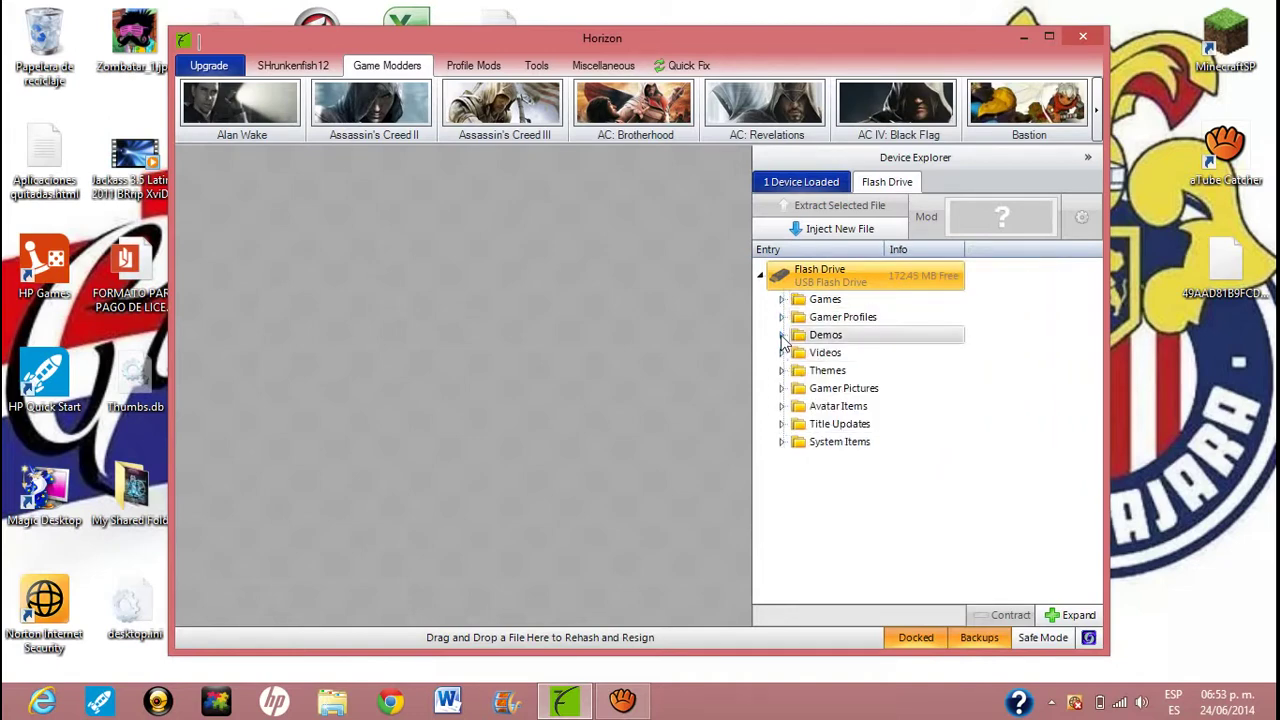
pyautogui.click(782, 334)
pyautogui.click(782, 334)
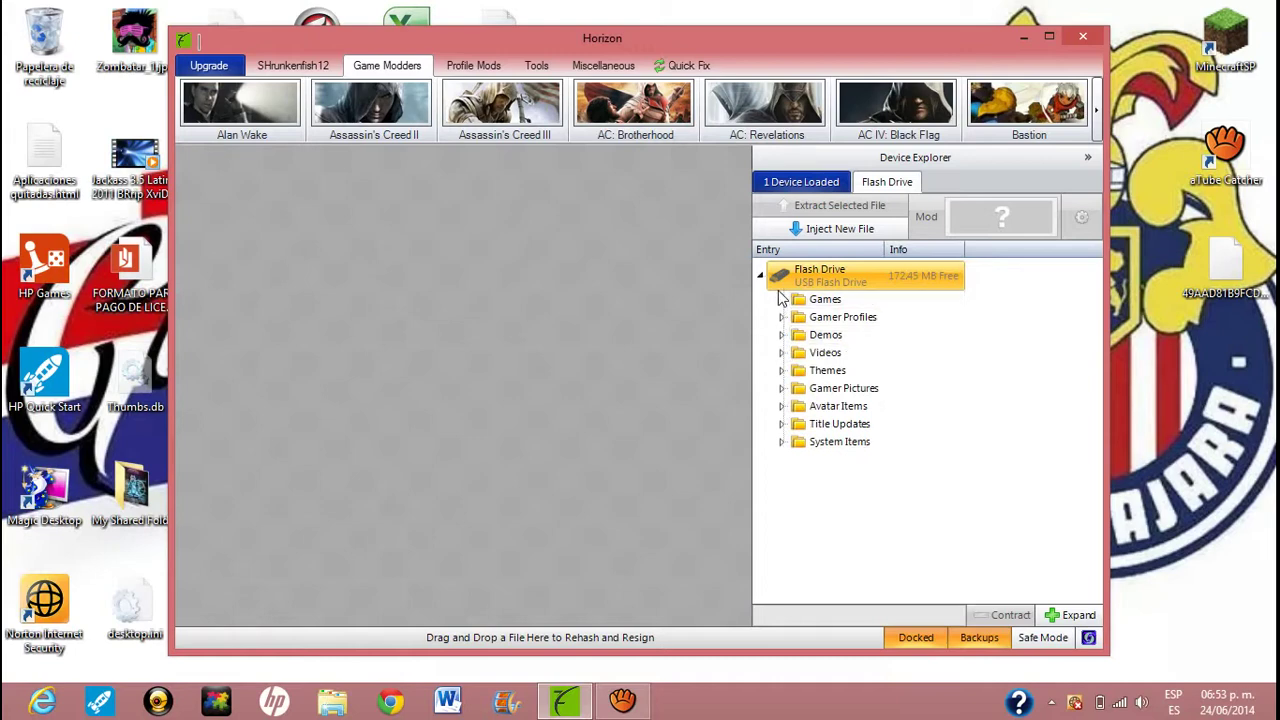
# Expand the GTA IV saves under Games and open the TLAD Clean And Serene save dated 06/23/14 21:30:41 in its modder
pyautogui.click(782, 299)
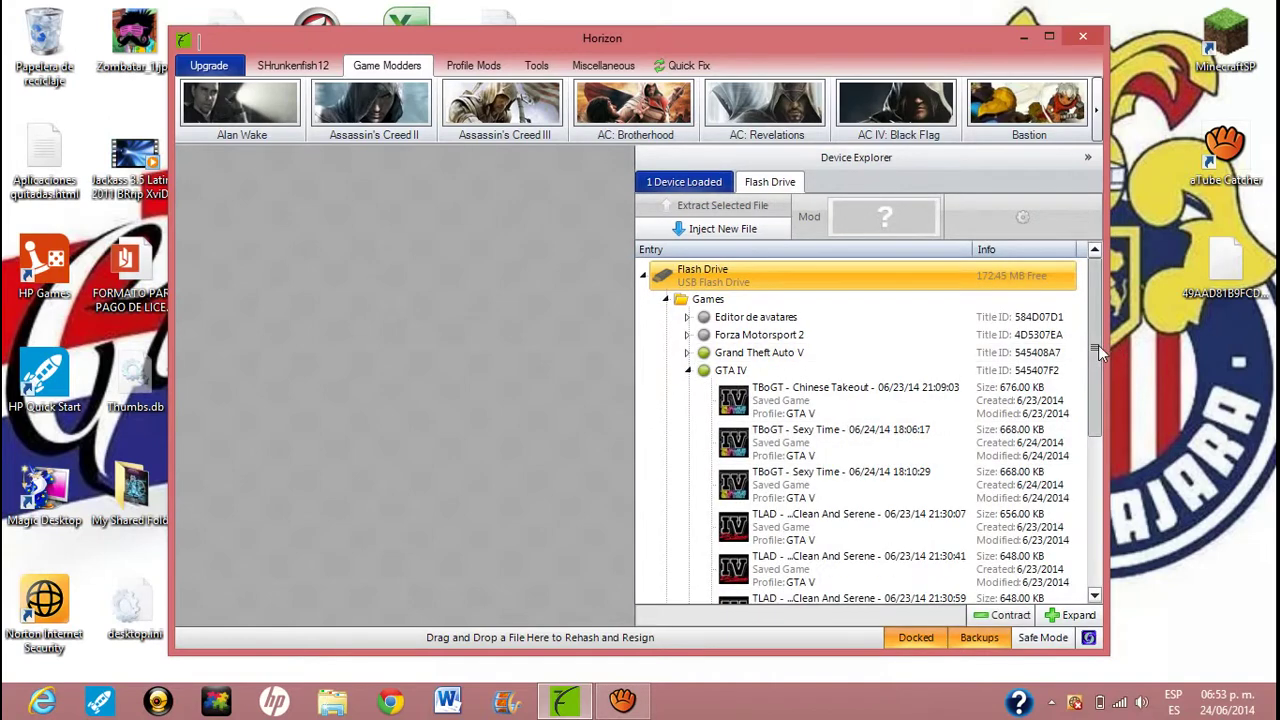
pyautogui.moveTo(1098, 350); pyautogui.dragTo(1098, 392)
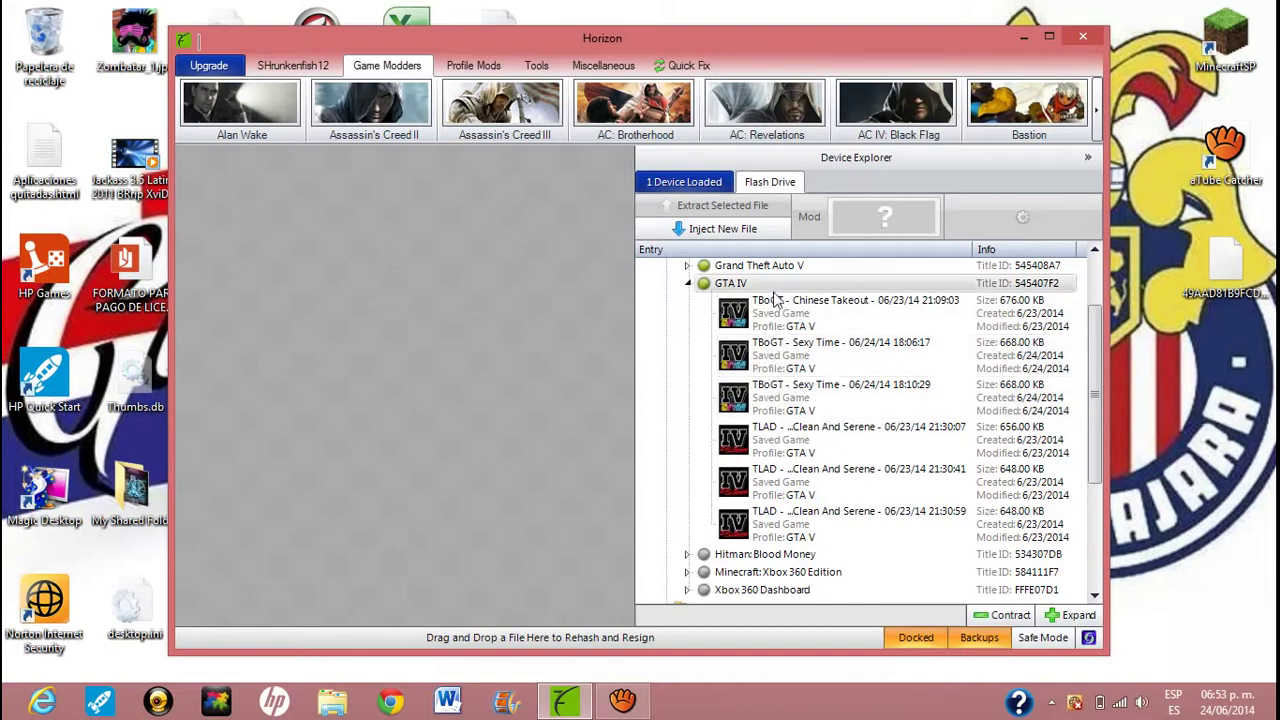
pyautogui.click(741, 444)
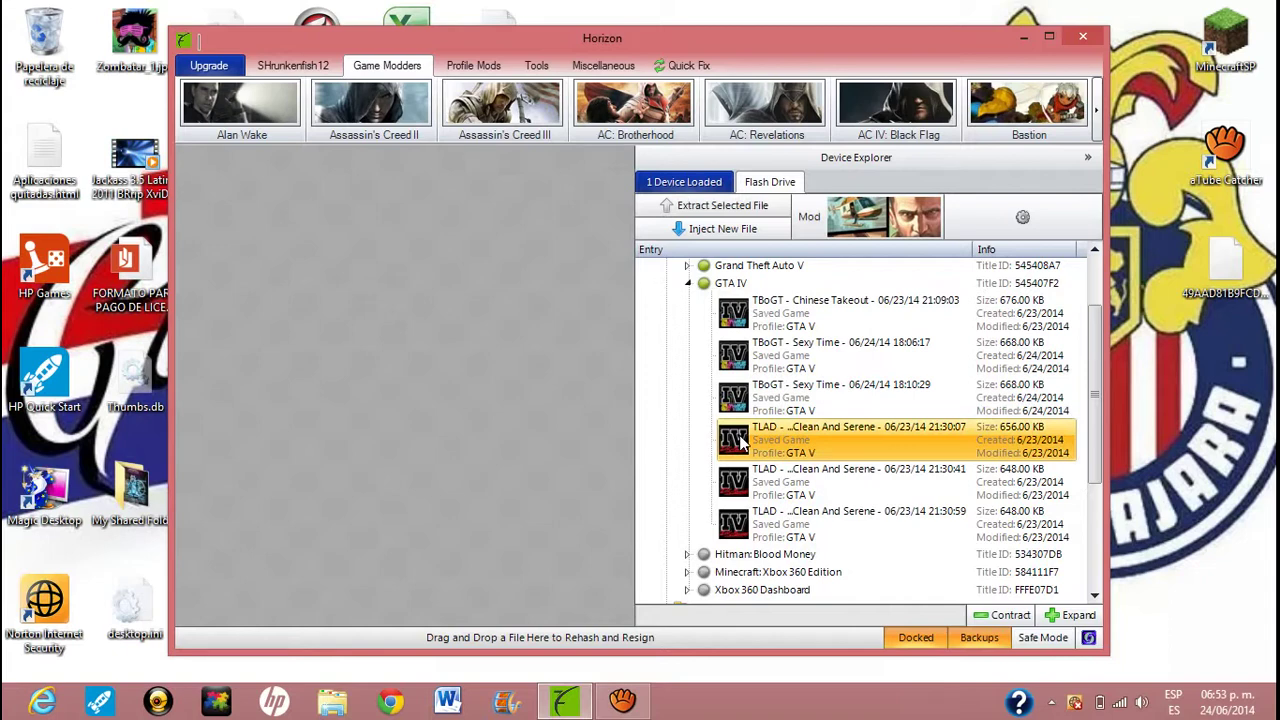
pyautogui.click(762, 485)
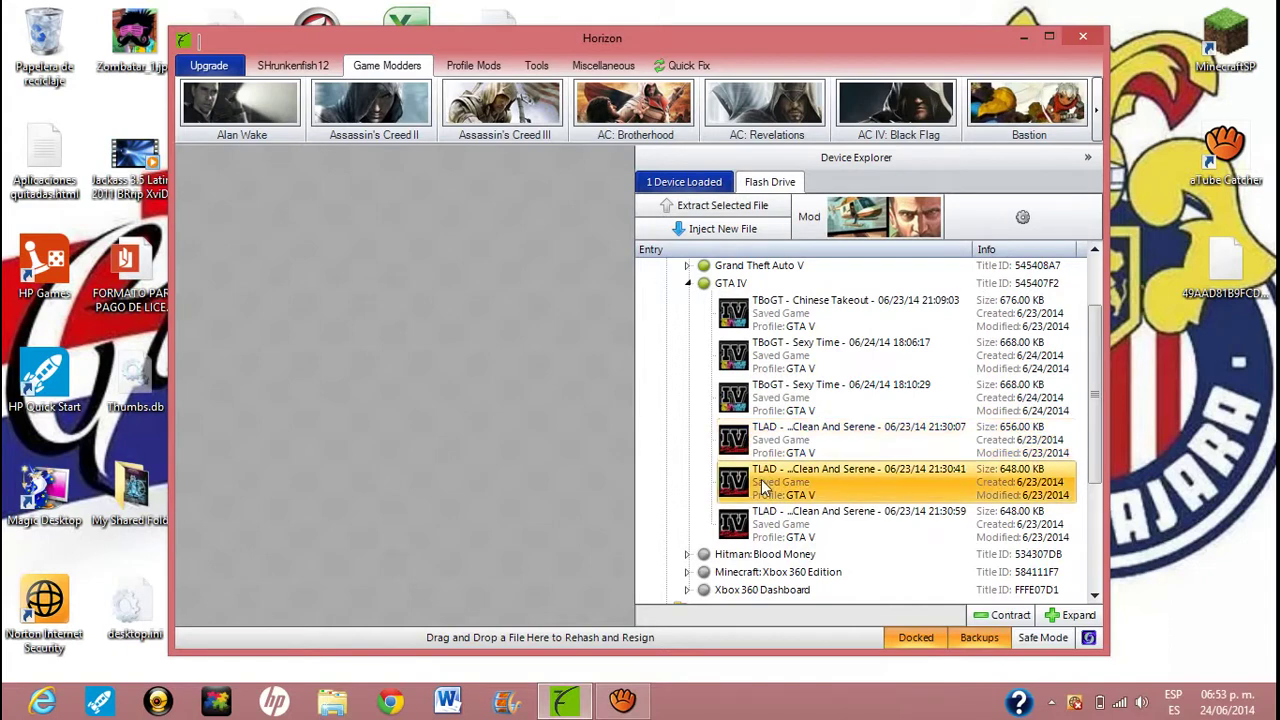
pyautogui.doubleClick(762, 485)
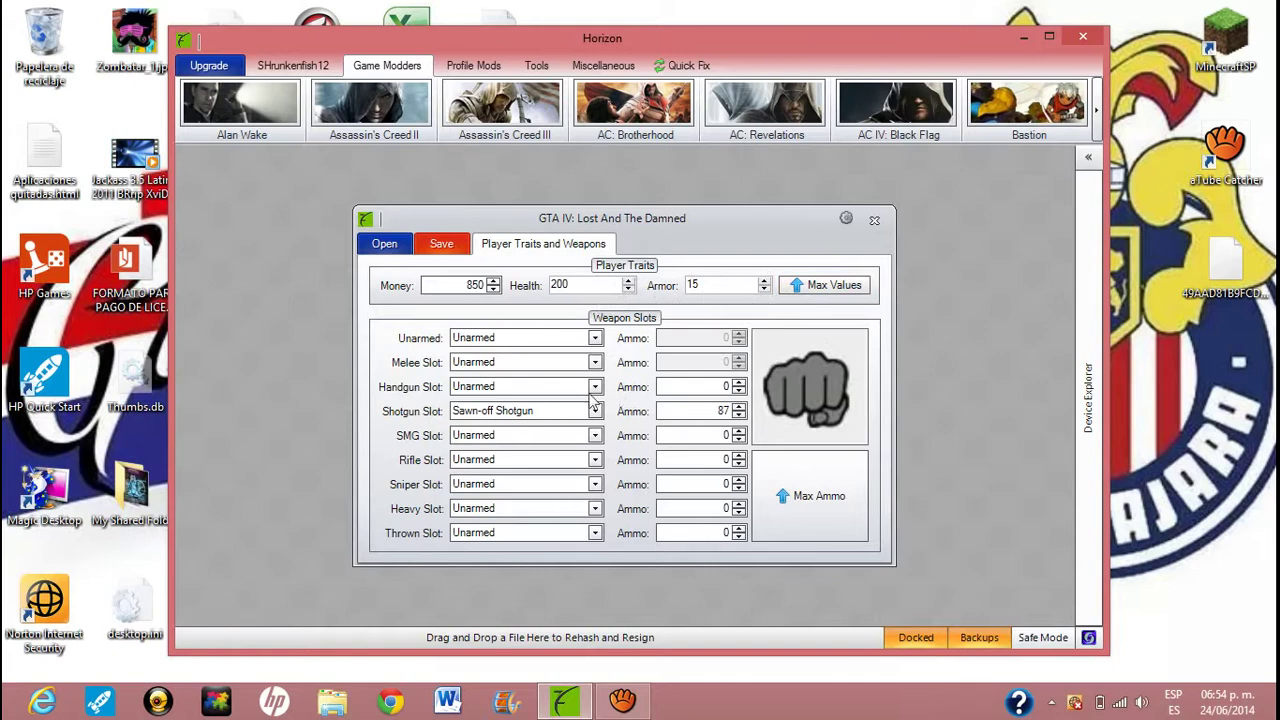
# Set the Melee Slot weapon to Knife and check the options of the Unarmed slot
pyautogui.click(596, 362)
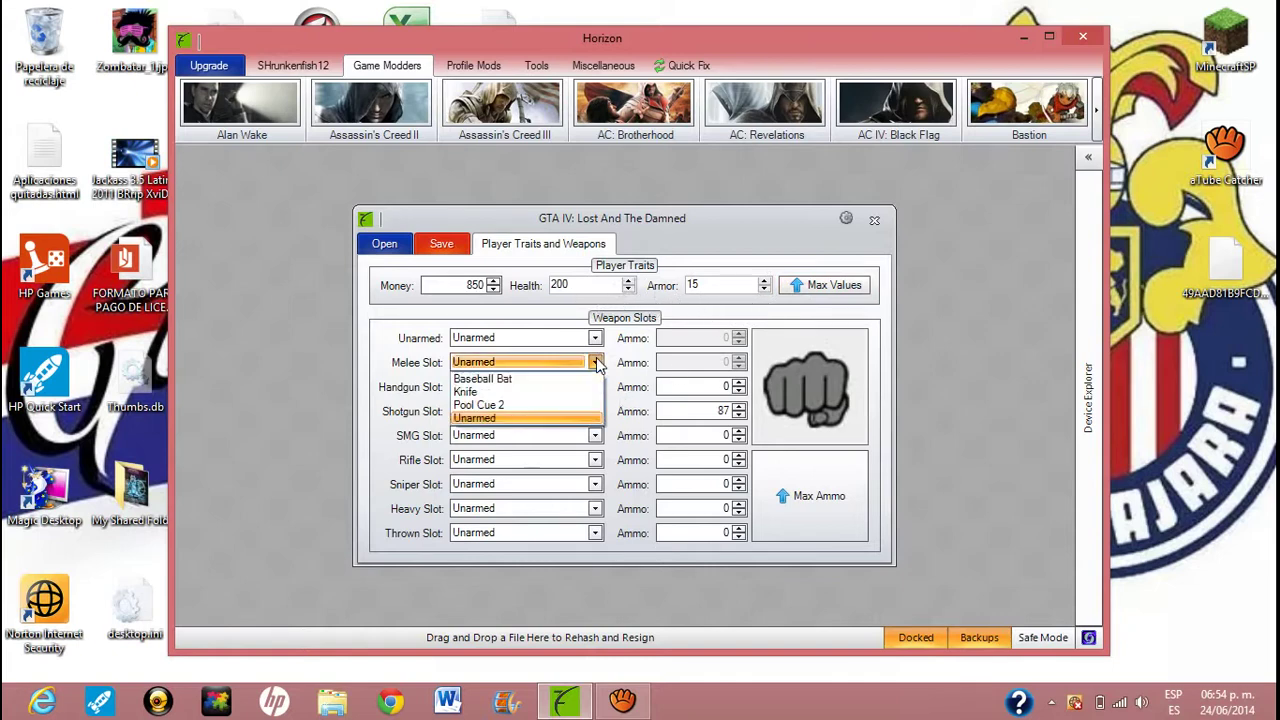
pyautogui.click(536, 396)
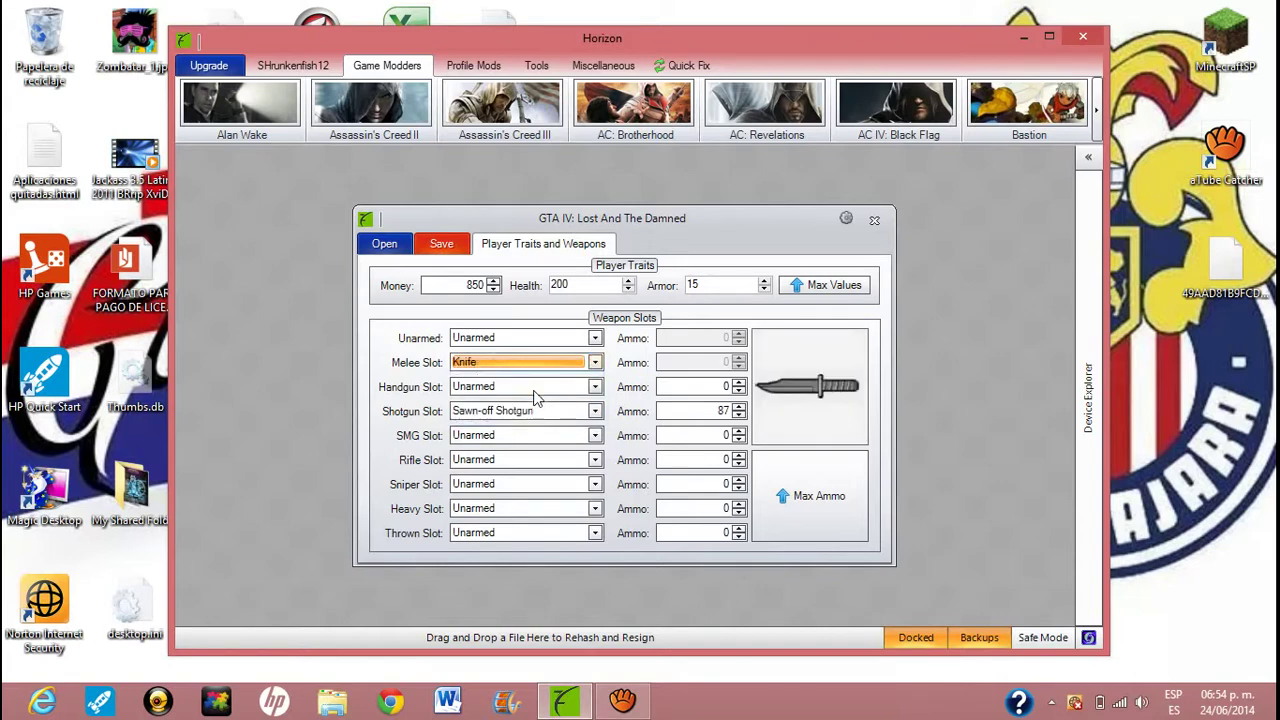
pyautogui.click(596, 340)
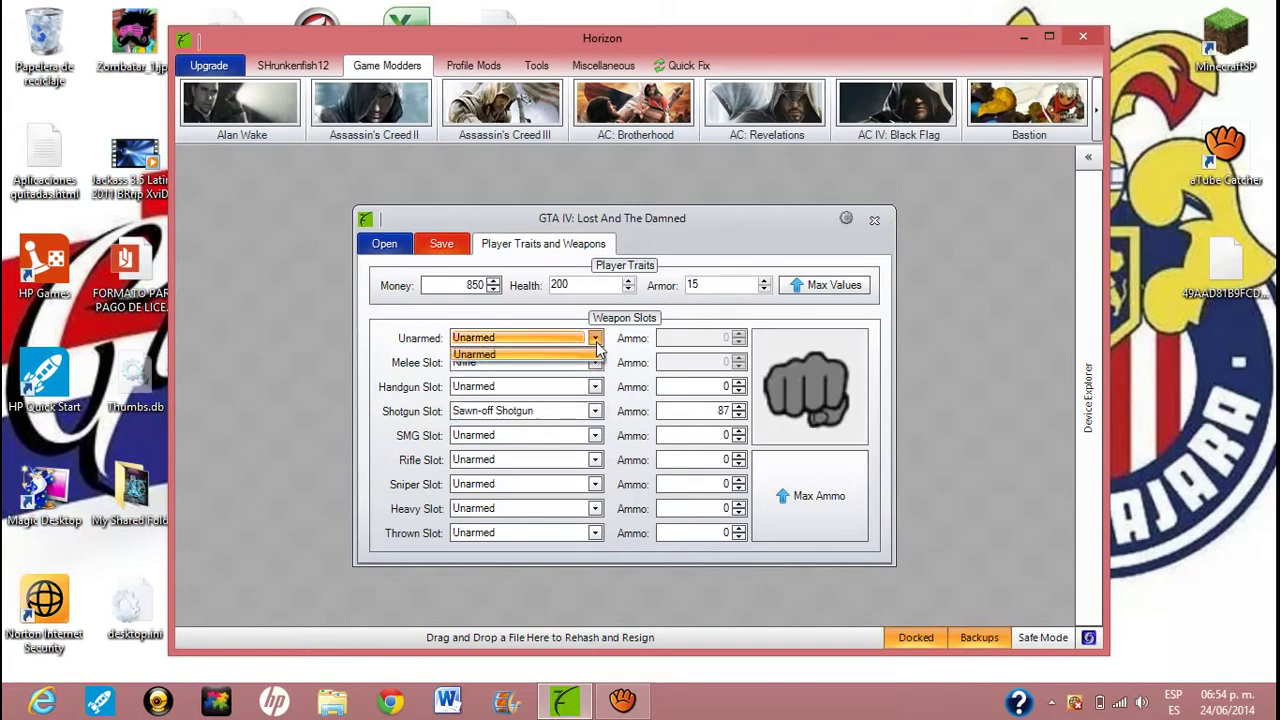
pyautogui.click(596, 340)
# Set the Handgun Slot to Pistol (Glock 22) and the Shotgun Slot to the Ithaca Pump Shotgun
pyautogui.click(596, 388)
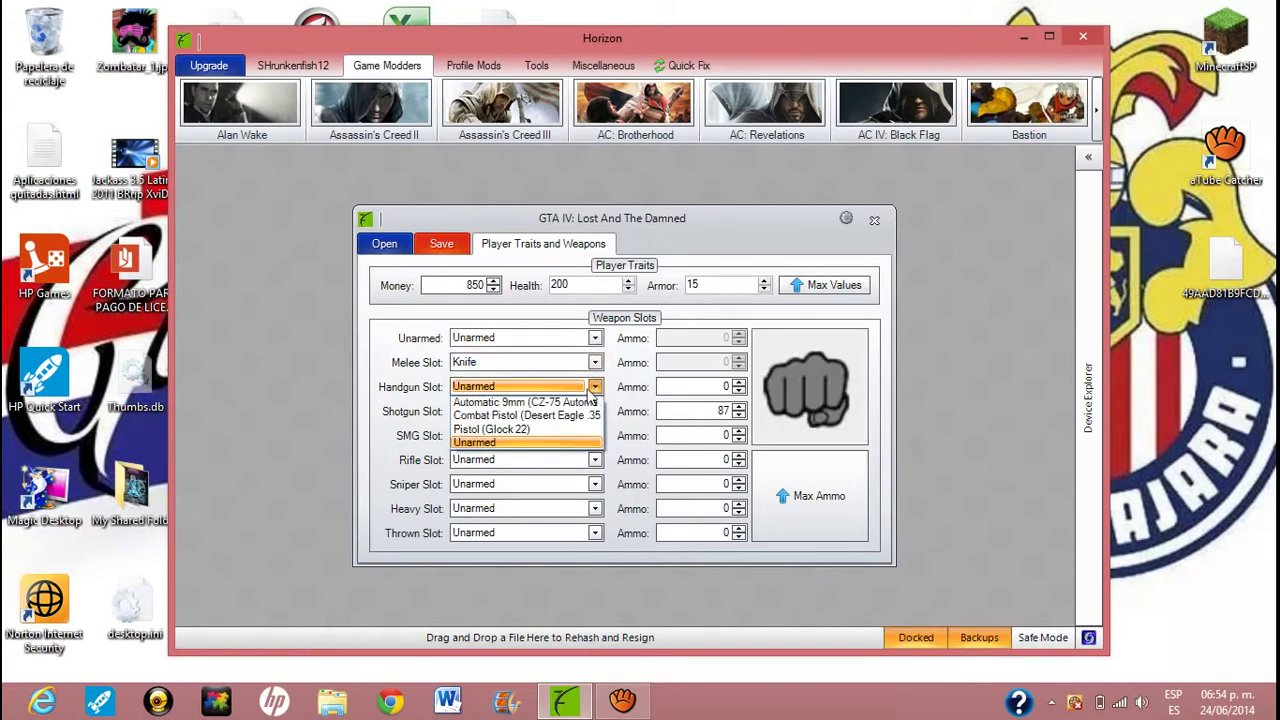
pyautogui.click(563, 414)
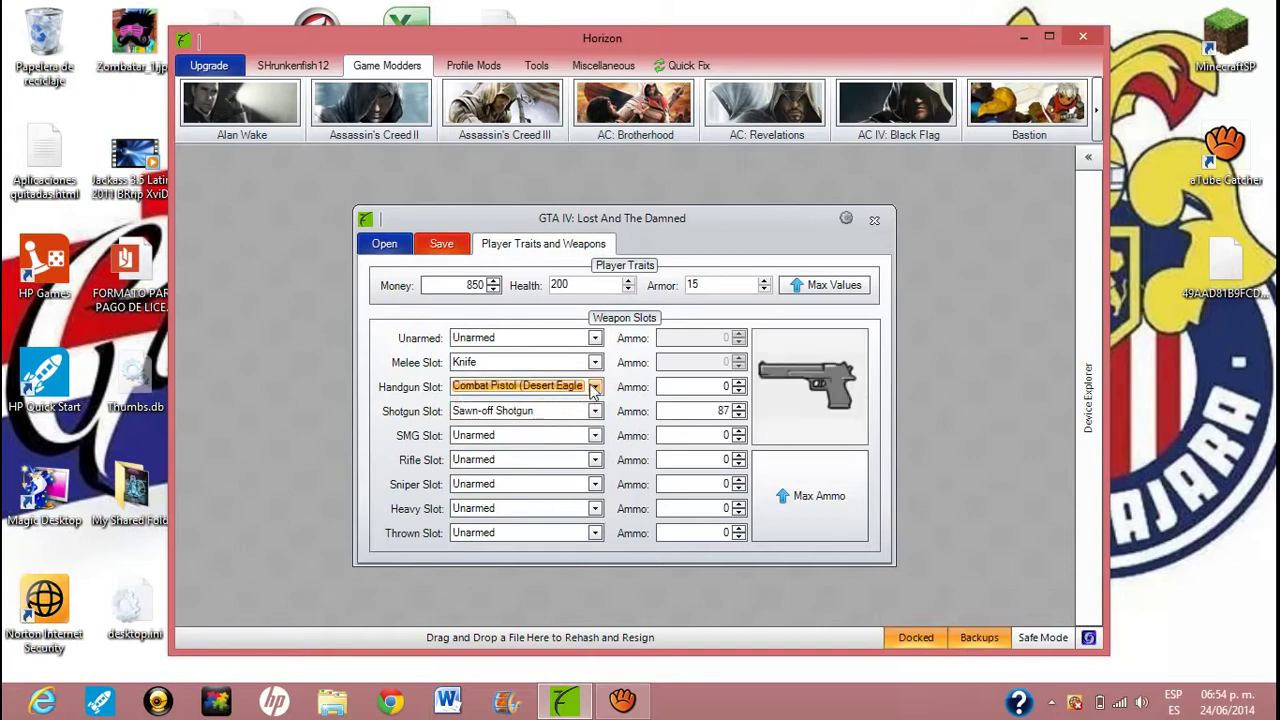
pyautogui.click(594, 388)
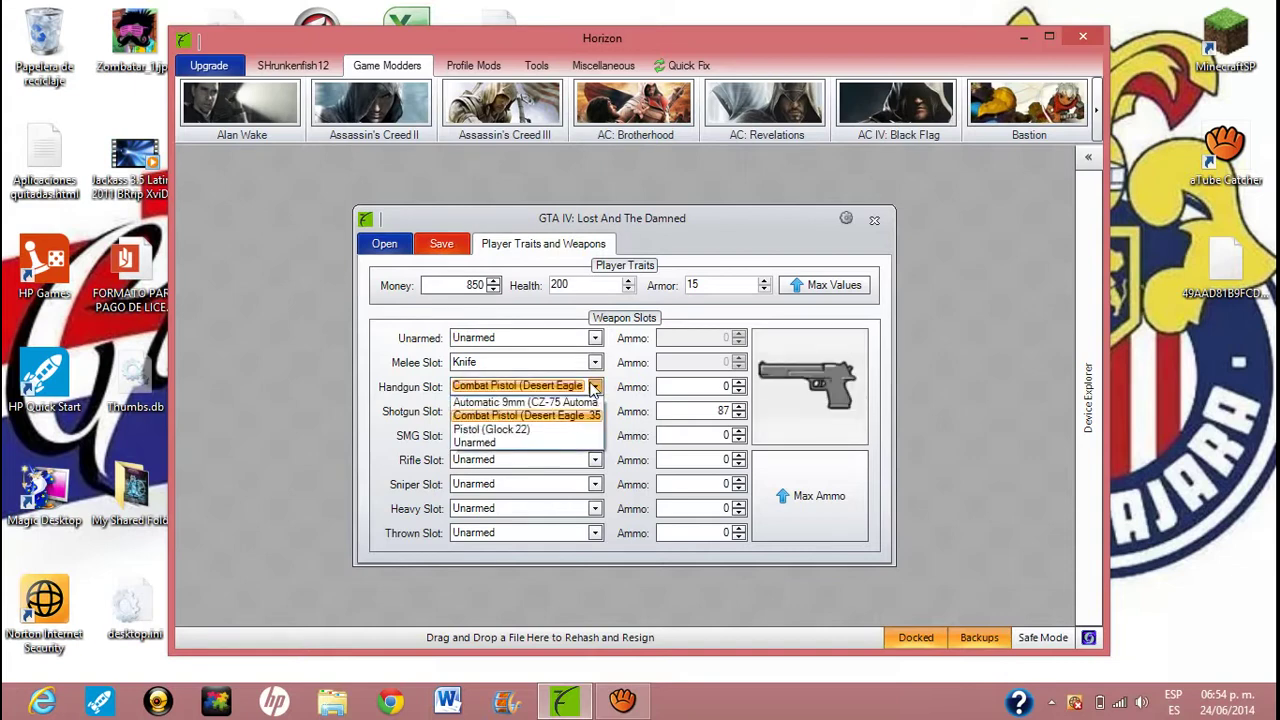
pyautogui.click(562, 429)
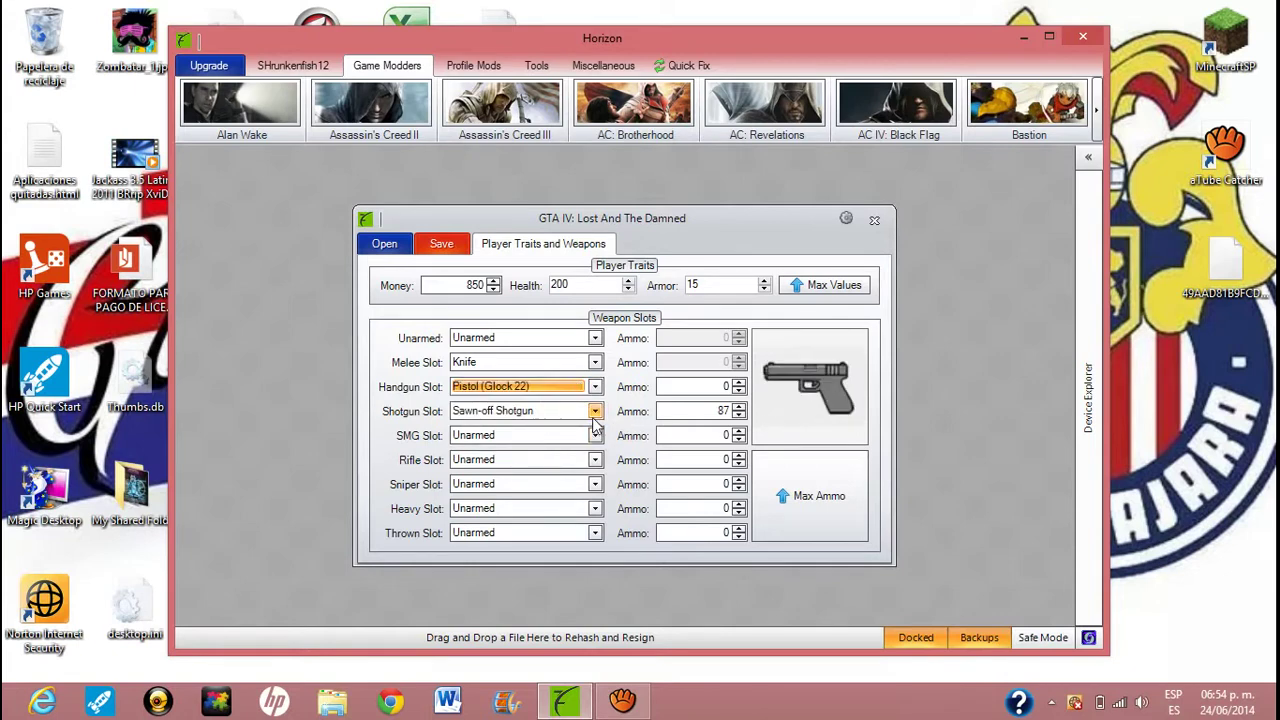
pyautogui.click(595, 411)
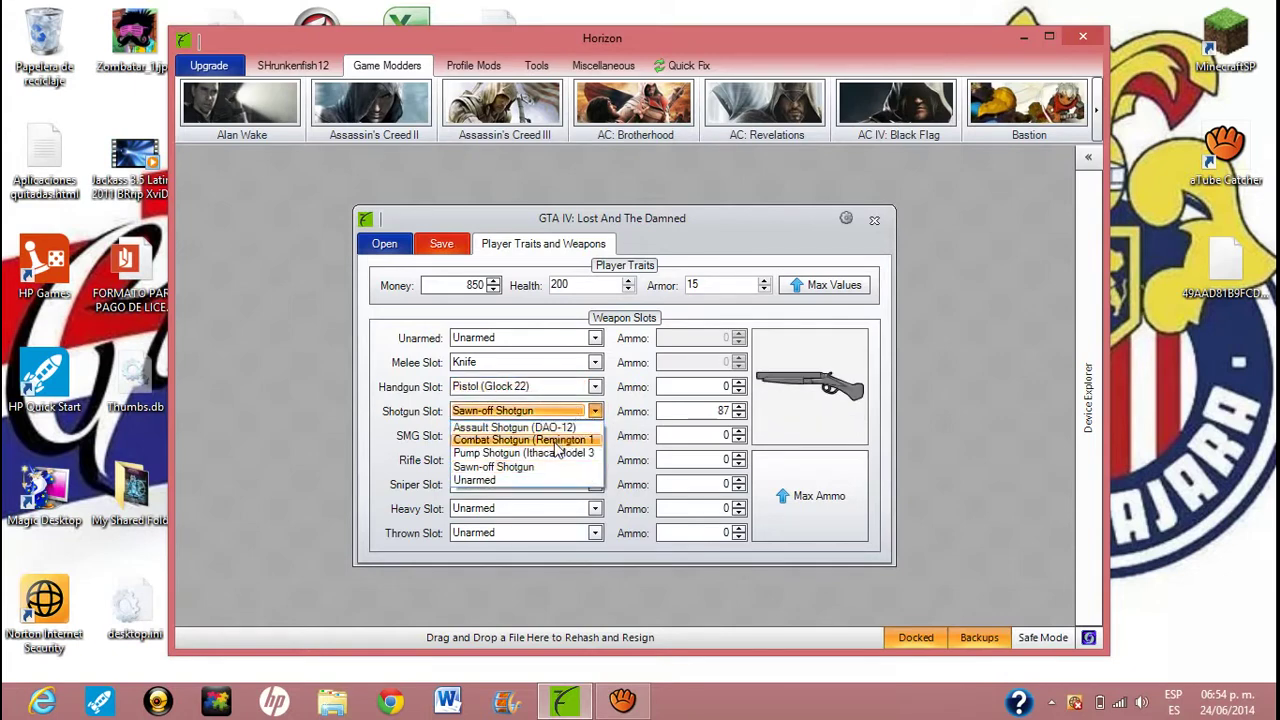
pyautogui.click(540, 453)
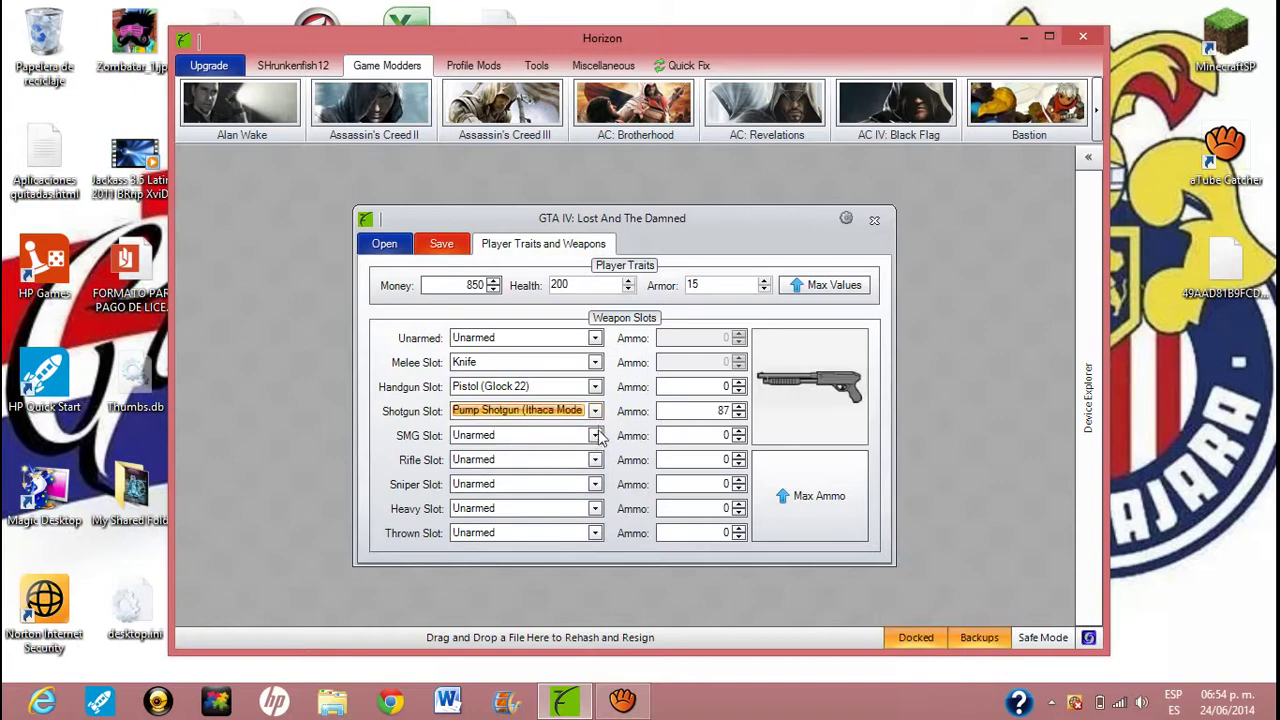
# Set the SMG Slot to Micro-SMG (Micro Uzi) and the Rifle Slot to Carbine Rifle (M4A1)
pyautogui.click(596, 435)
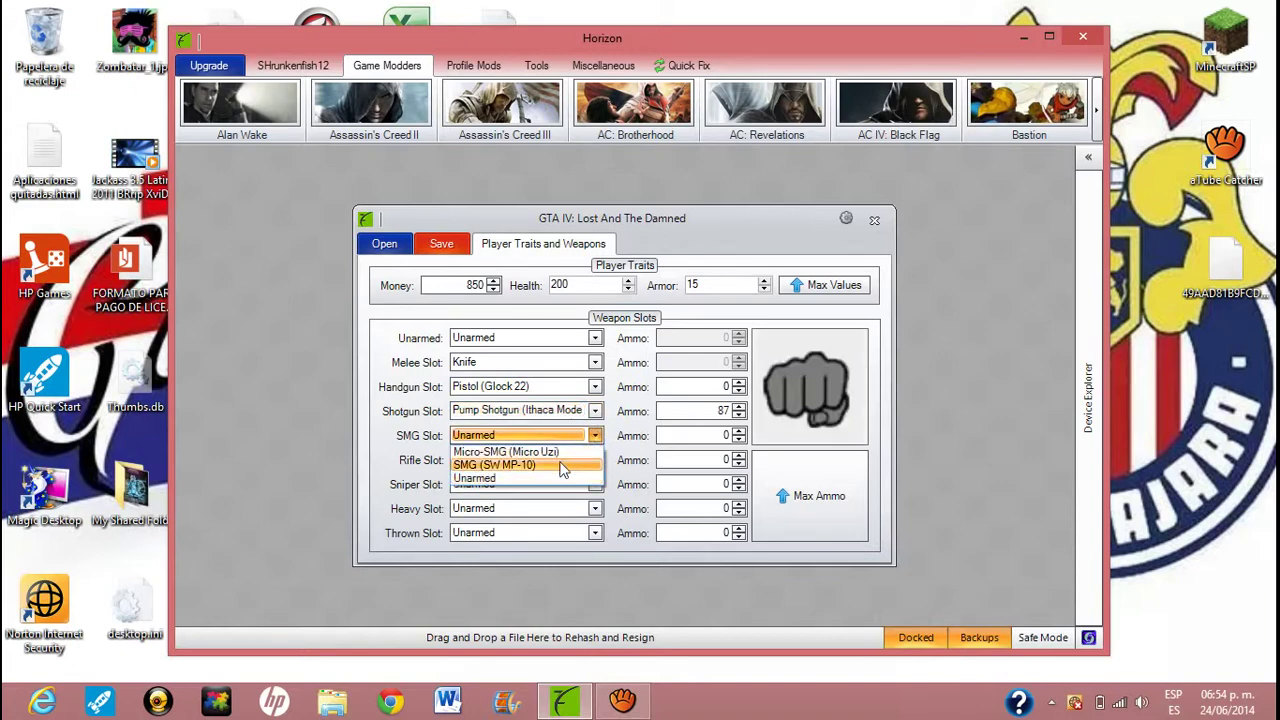
pyautogui.click(560, 455)
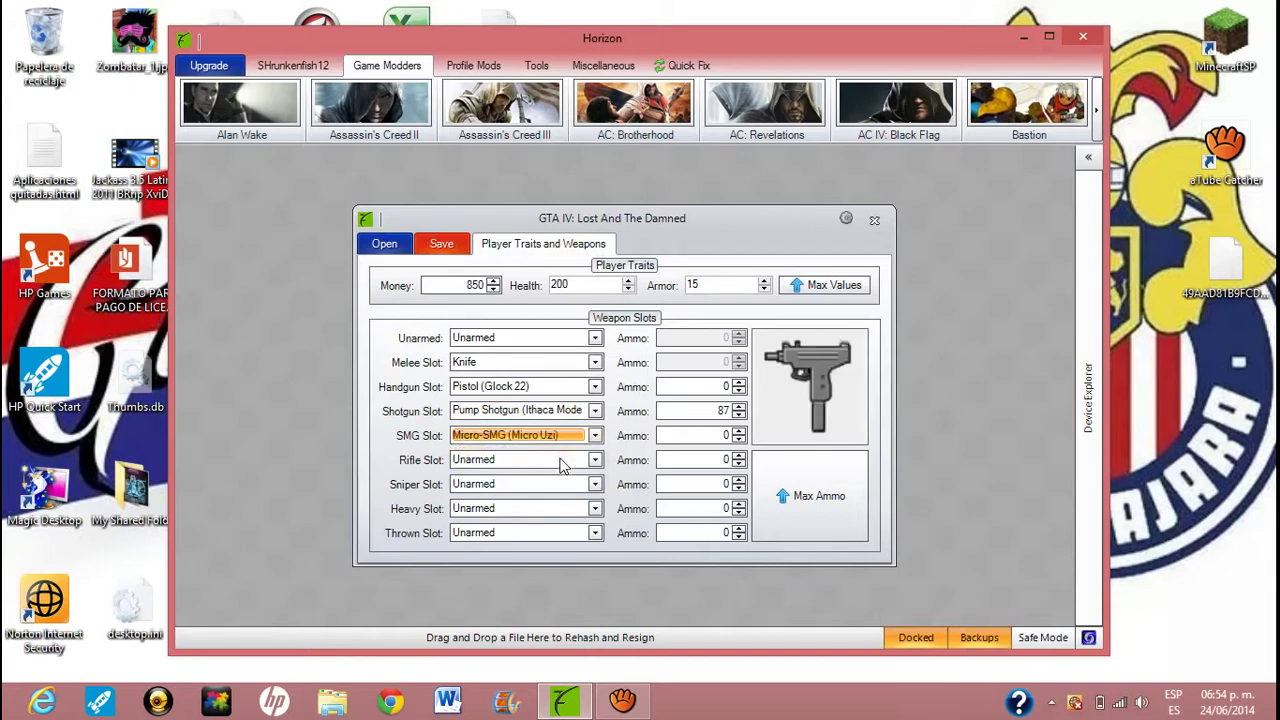
pyautogui.click(593, 462)
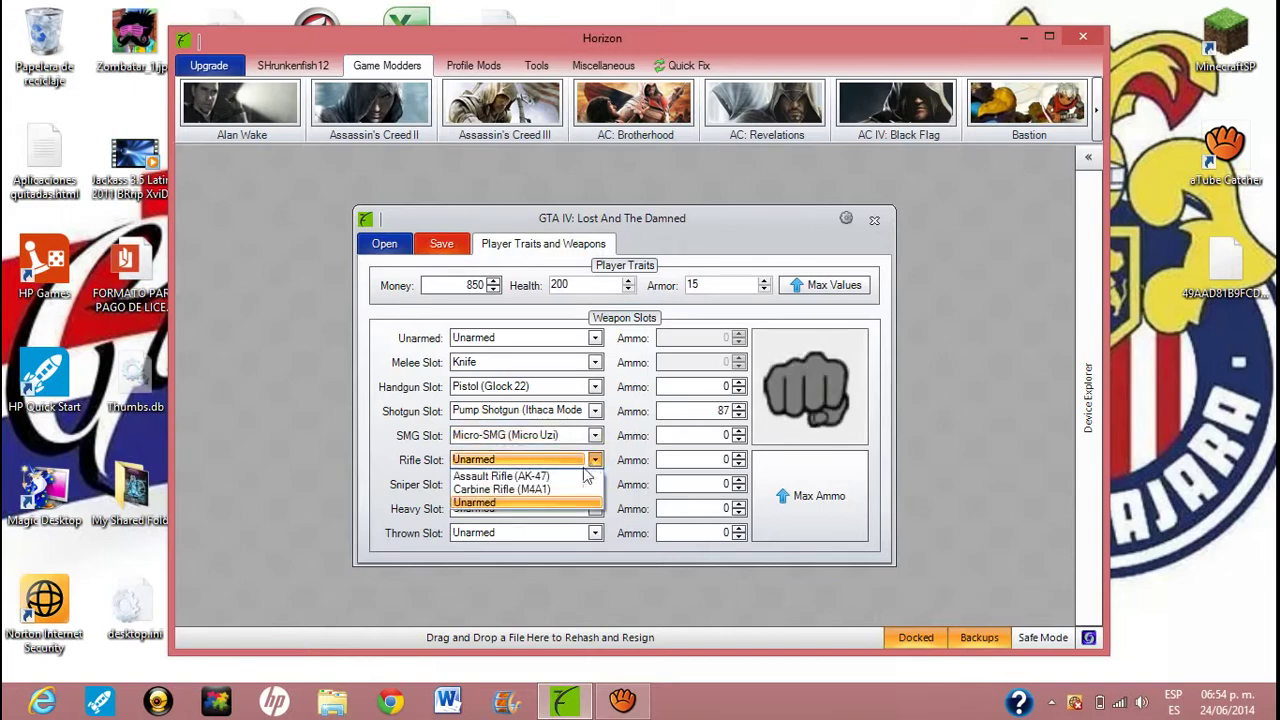
pyautogui.click(577, 478)
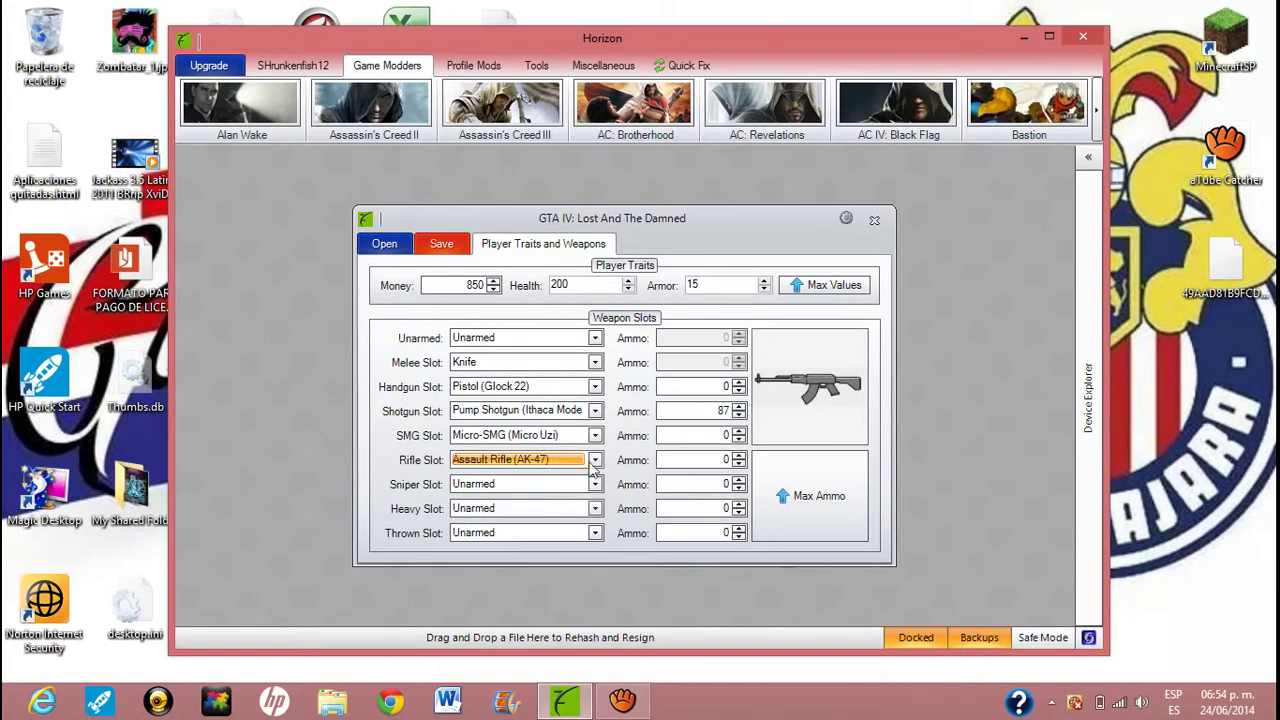
pyautogui.click(594, 461)
pyautogui.click(537, 490)
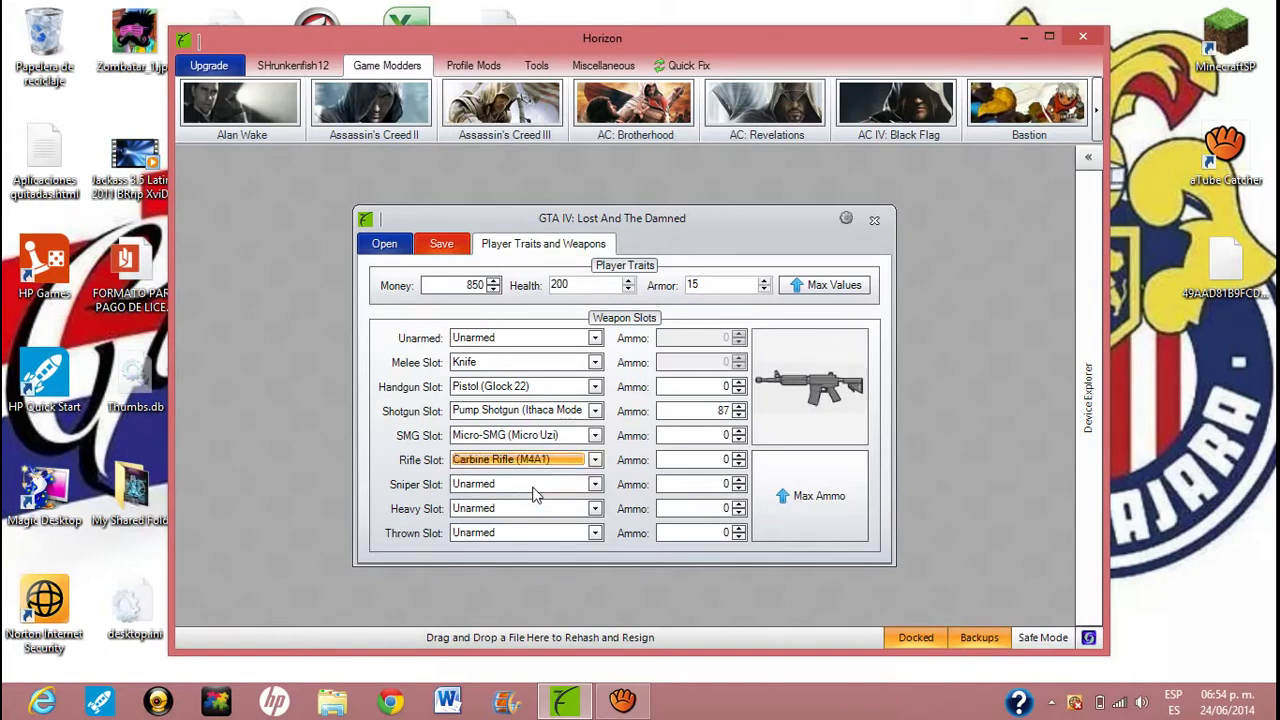
# Set the Sniper Slot to Sniper Rifle (Remington 700) and the Heavy Slot to the Heckler Grenade Launcher
pyautogui.click(595, 485)
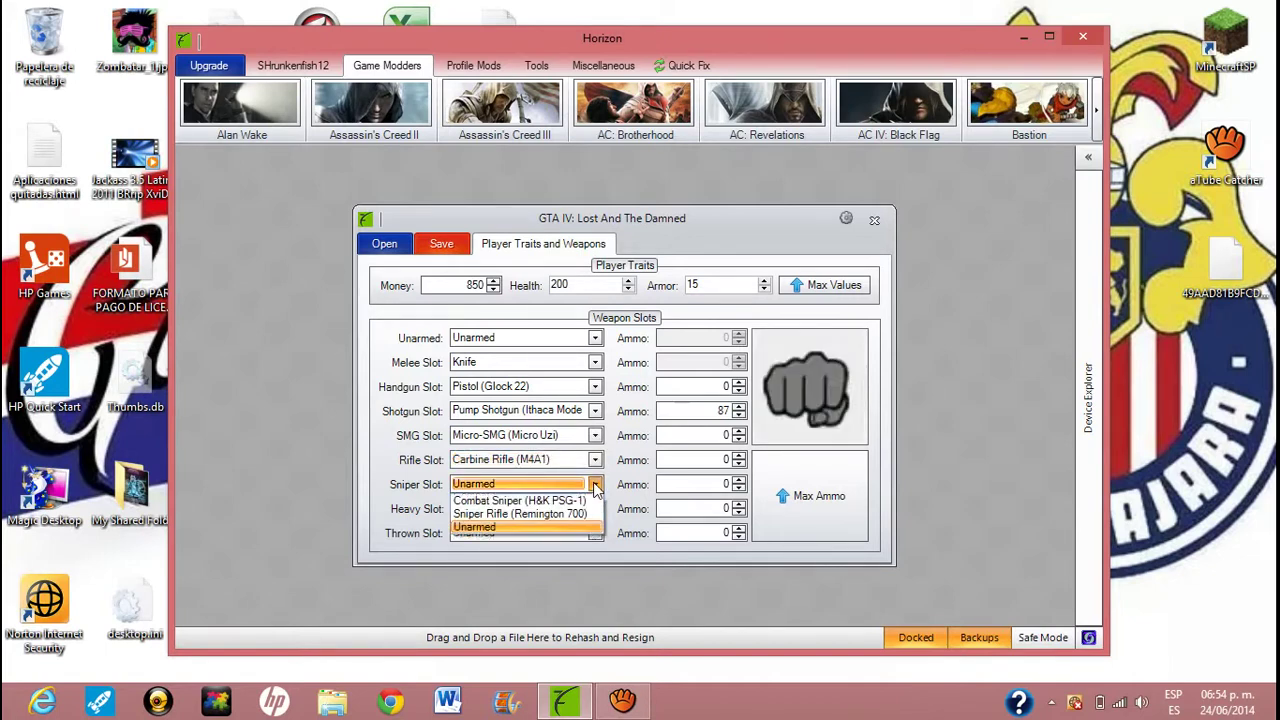
pyautogui.click(569, 516)
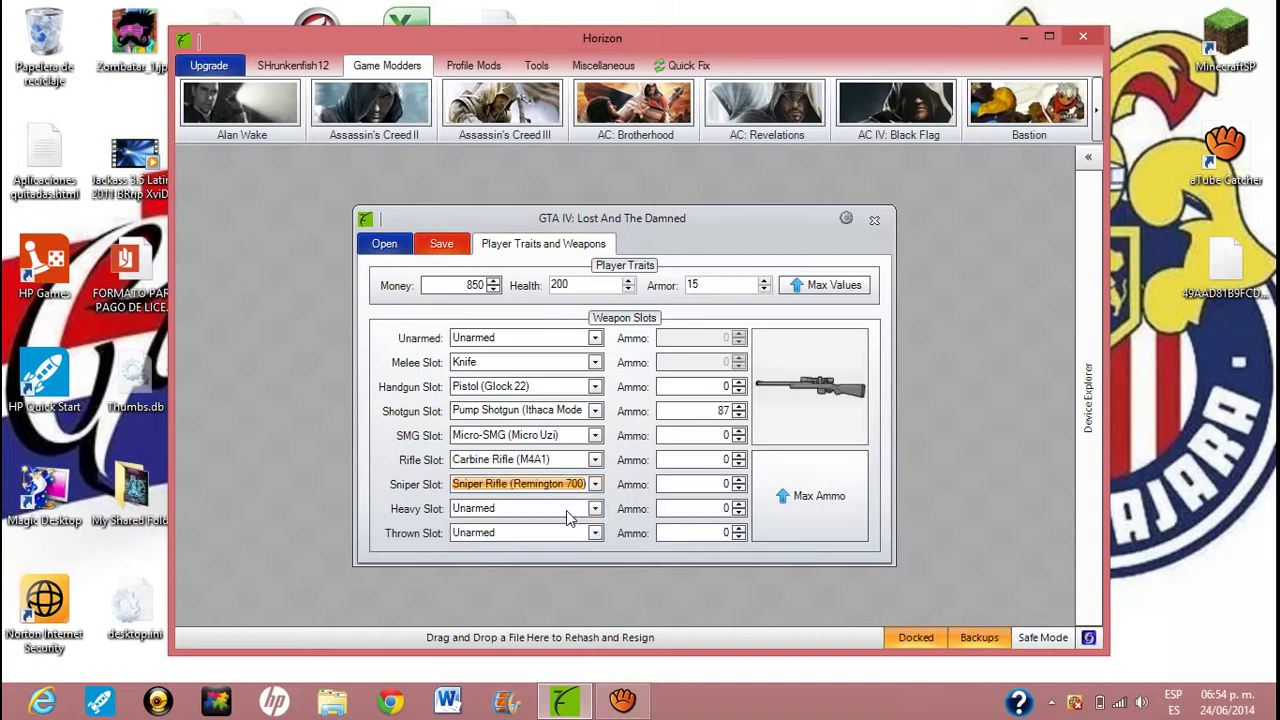
pyautogui.click(597, 509)
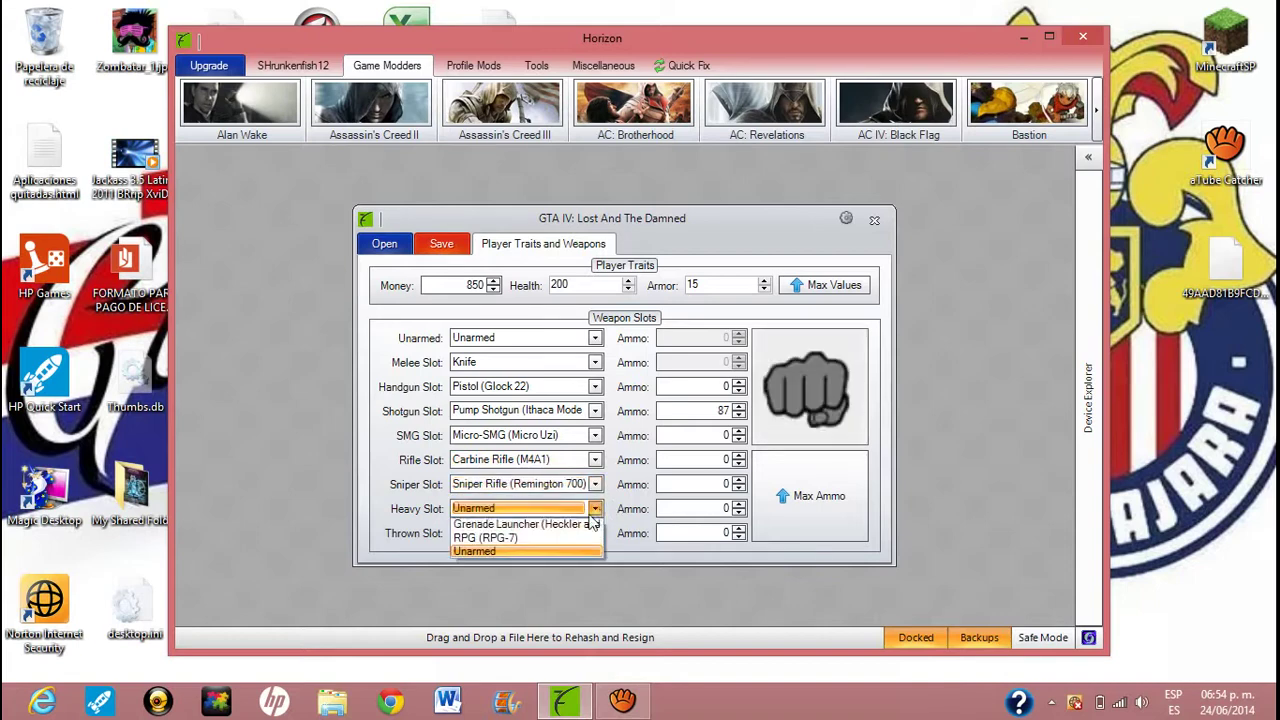
pyautogui.click(576, 526)
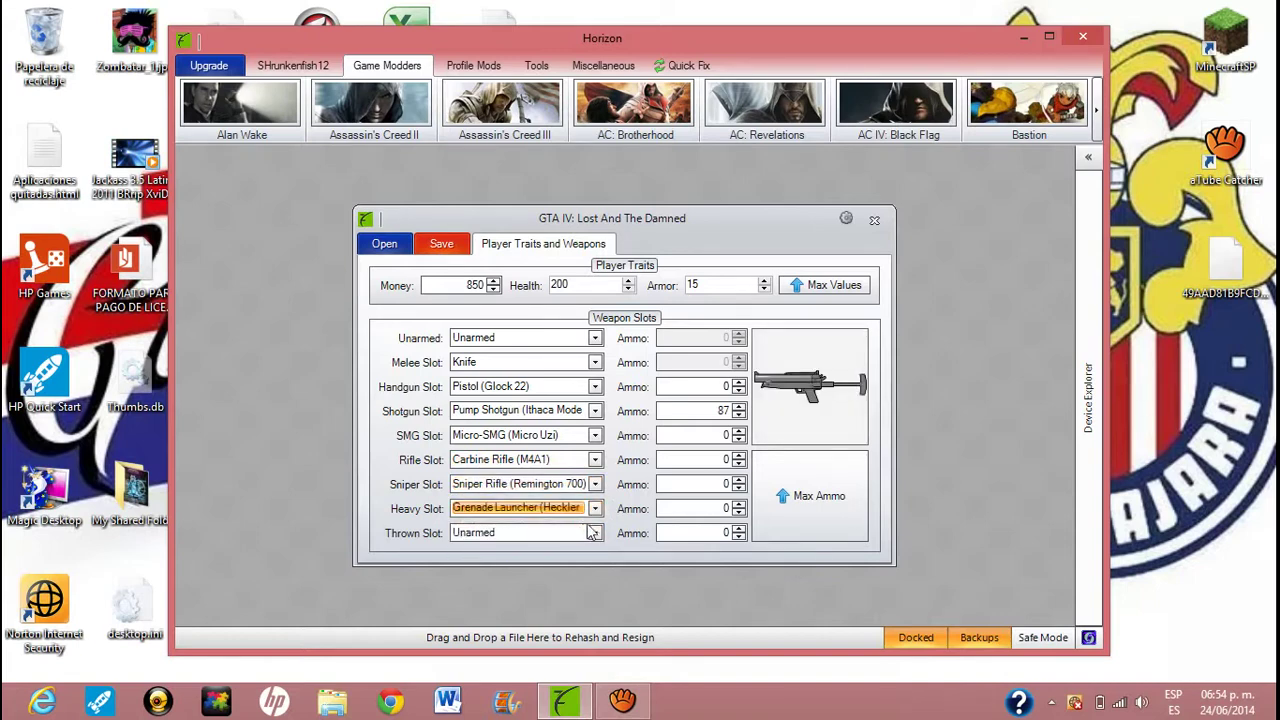
# Set the Thrown Slot to Molotov Cocktail and raise the ammo of all weapon slots to the maximum of 65535
pyautogui.click(596, 534)
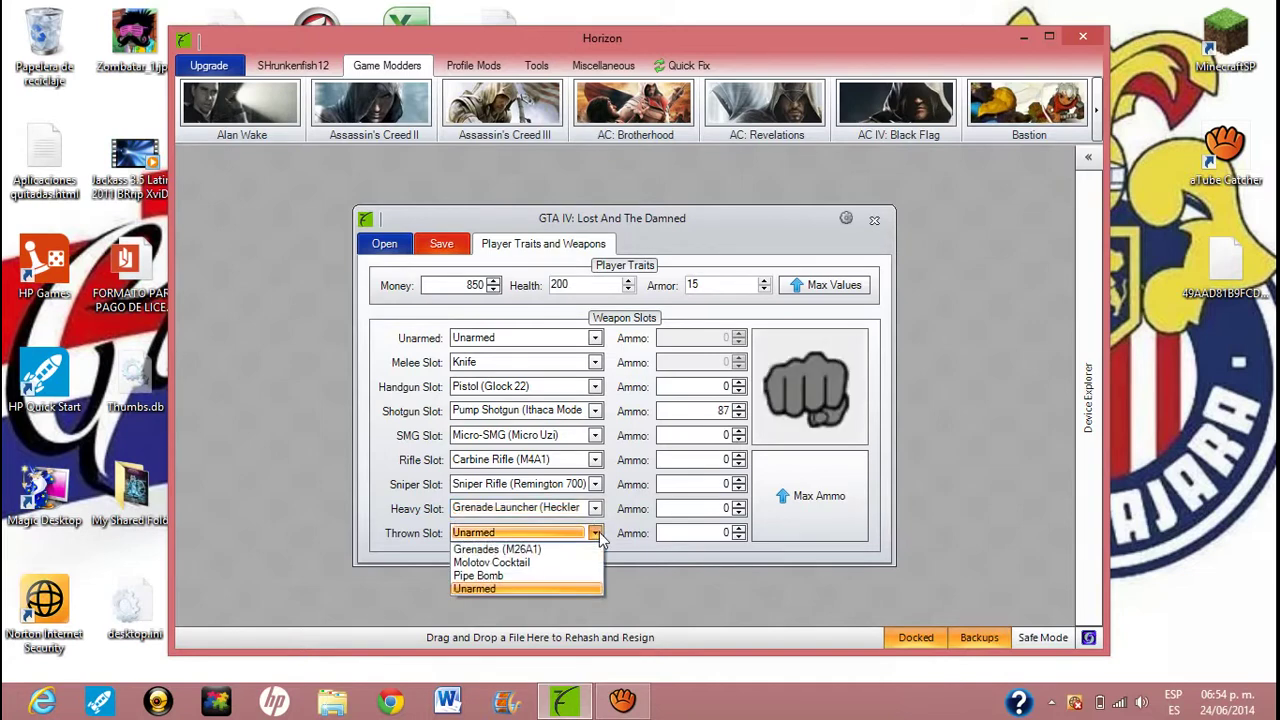
pyautogui.click(553, 563)
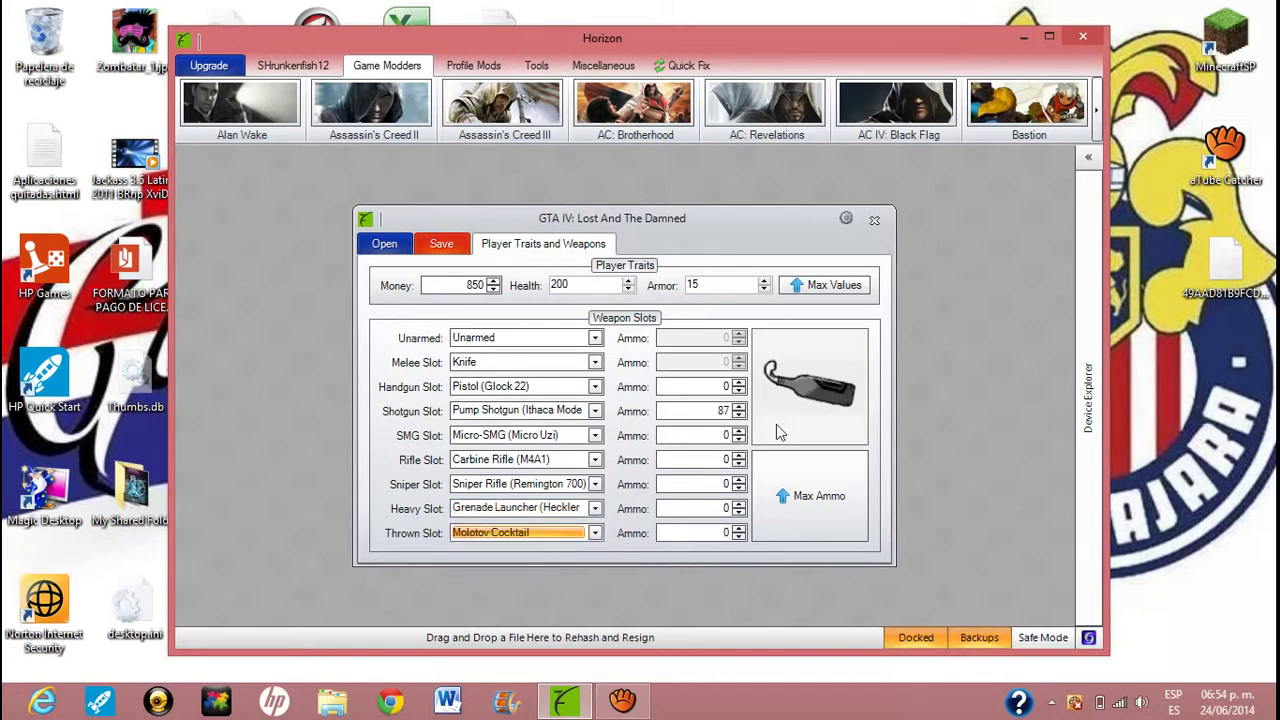
pyautogui.click(792, 470)
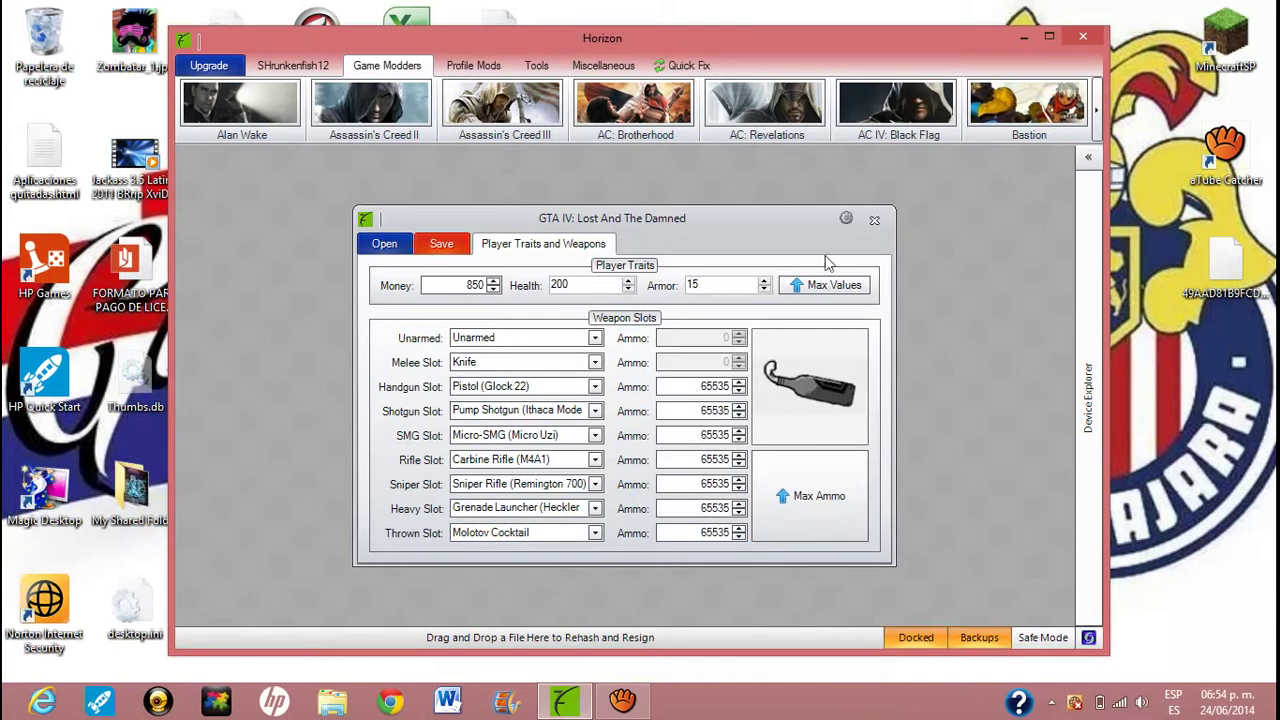
# Raise money, health and armor to their maximum values, then save the modded game to the device and close its modder
pyautogui.click(830, 285)
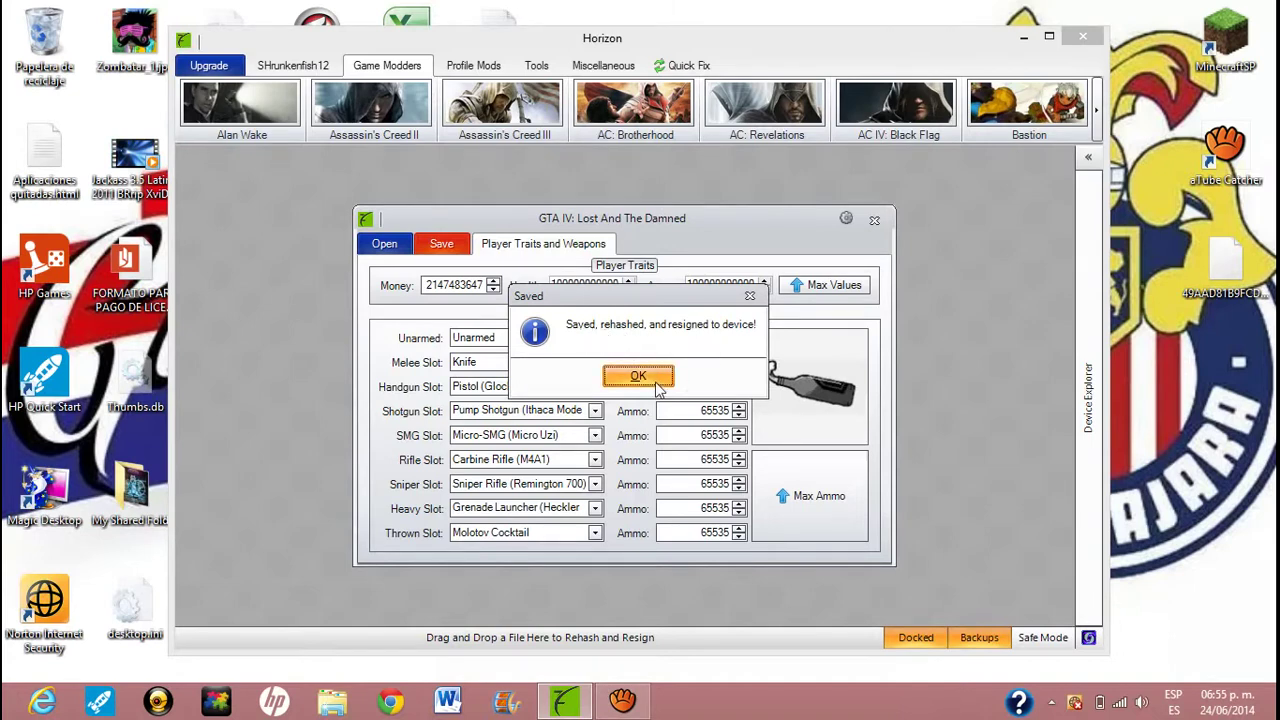
pyautogui.click(638, 376)
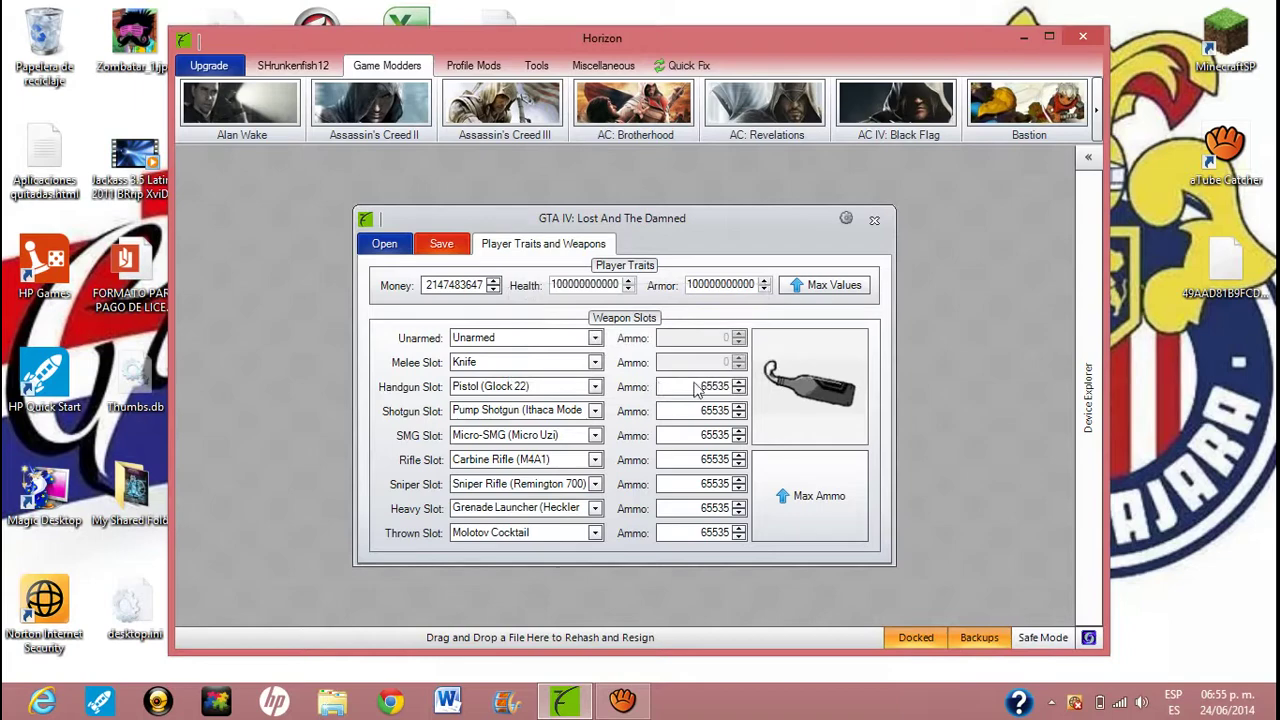
pyautogui.click(876, 222)
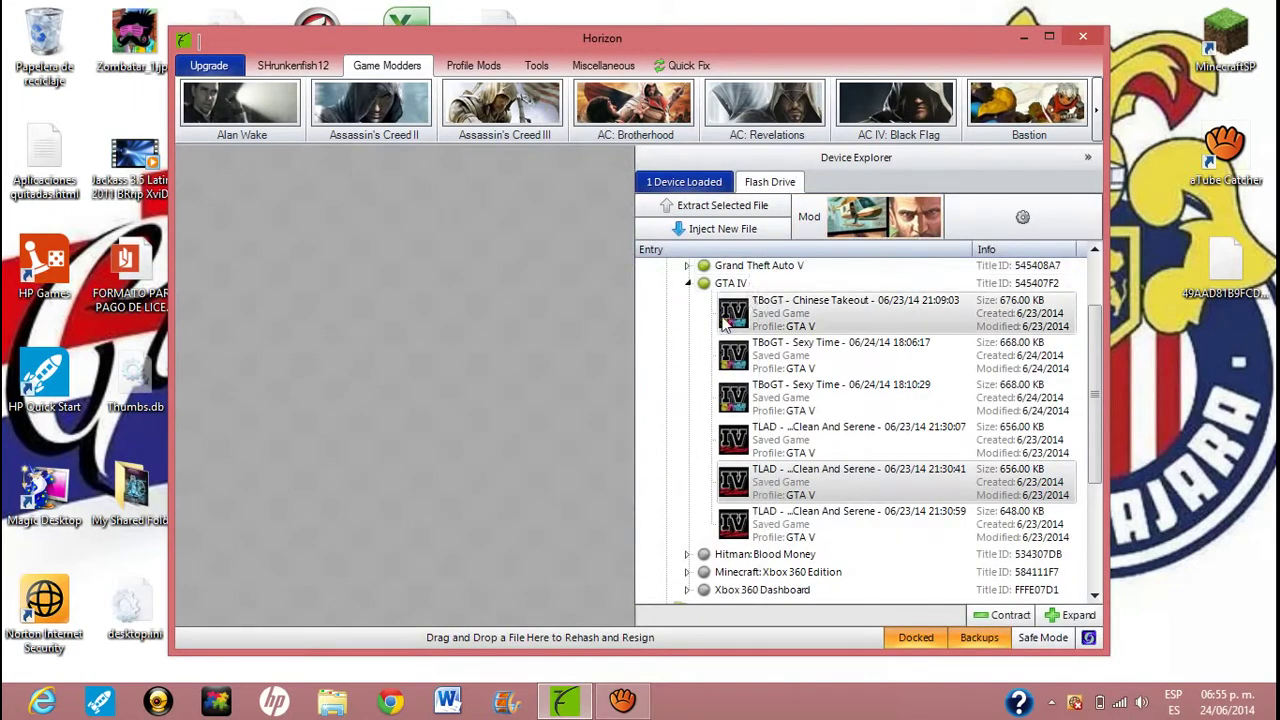
# Collapse the GTA IV saves and open the Grand Theft Auto V save Cambios (8.6%) dated 11/22/05 07:02:55 in its modder
pyautogui.click(688, 285)
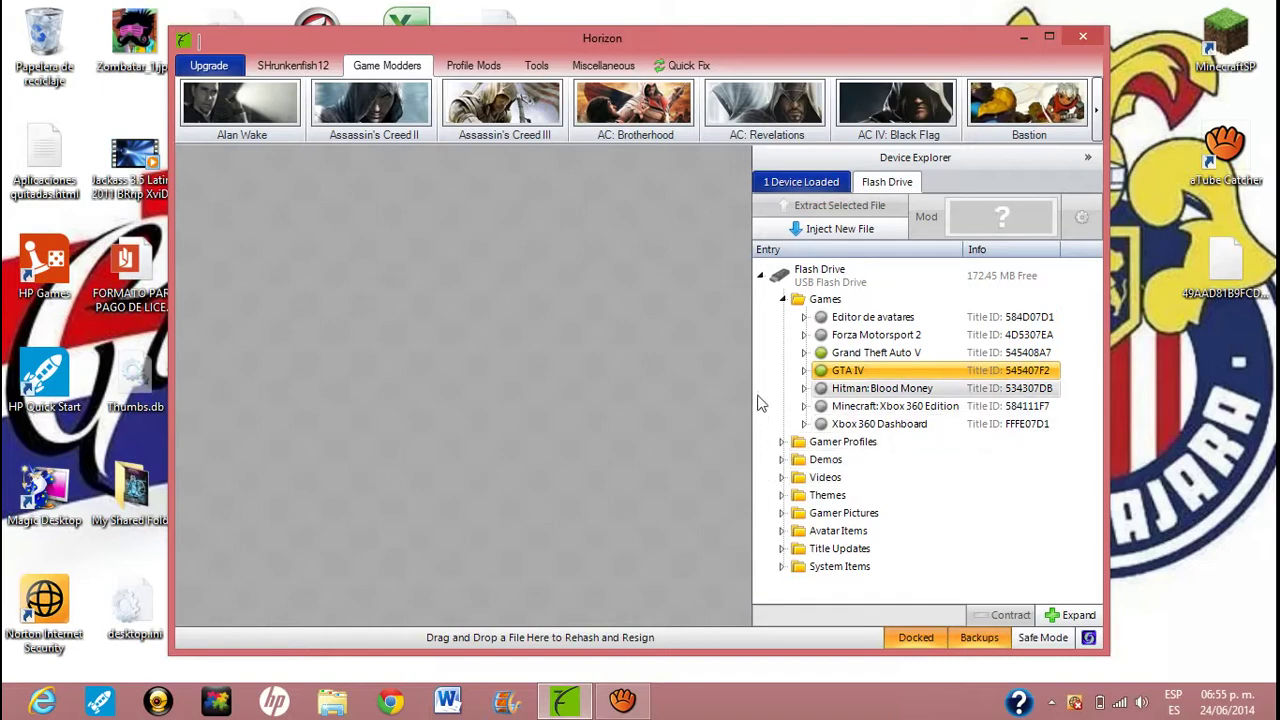
pyautogui.click(802, 356)
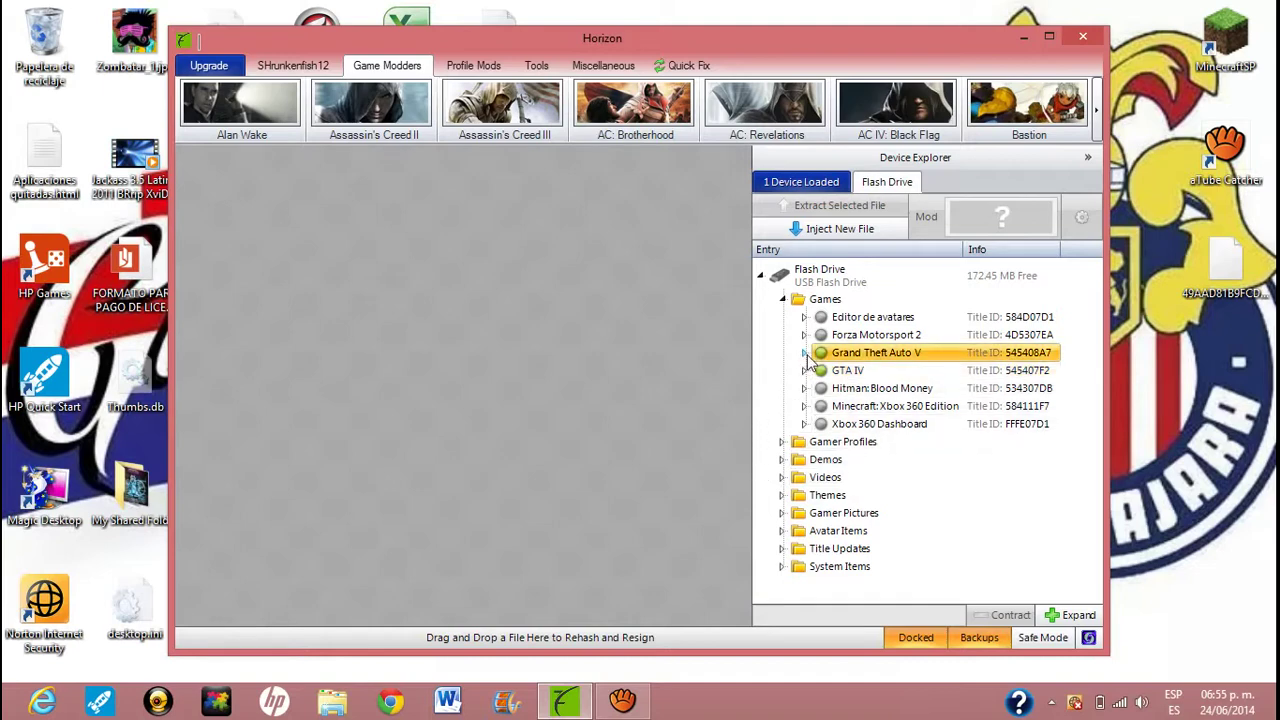
pyautogui.click(804, 355)
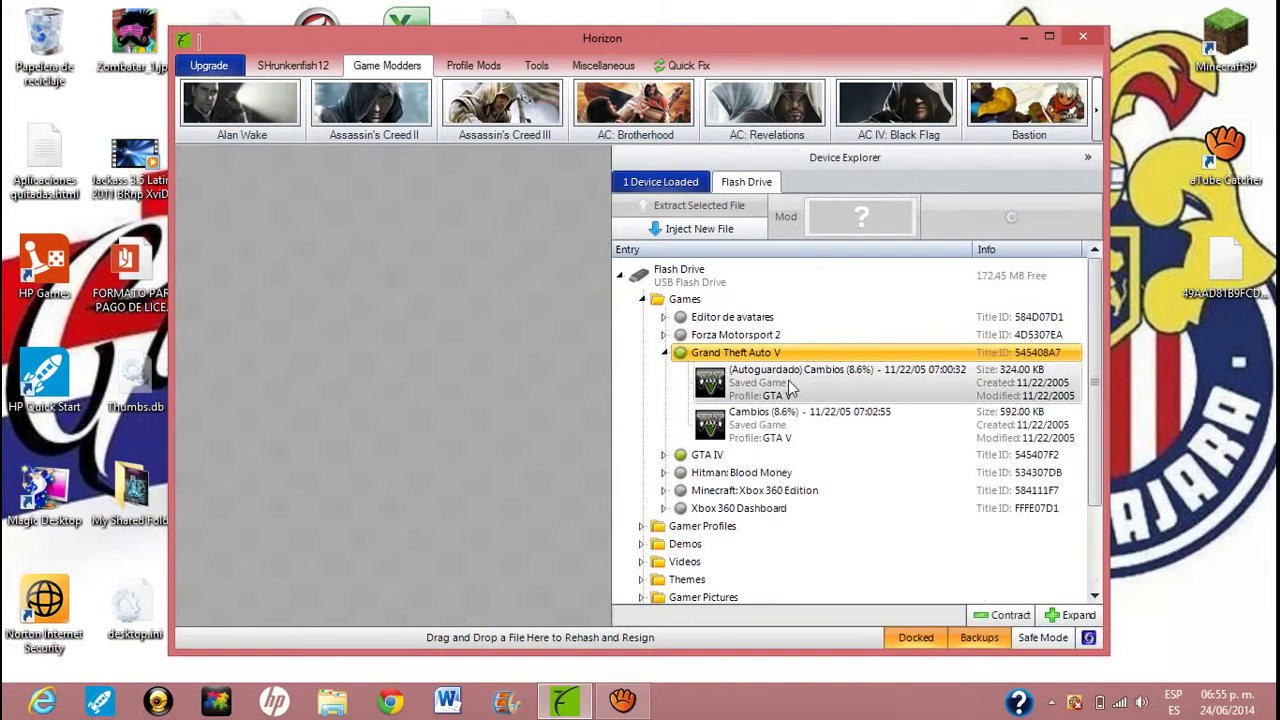
pyautogui.doubleClick(855, 415)
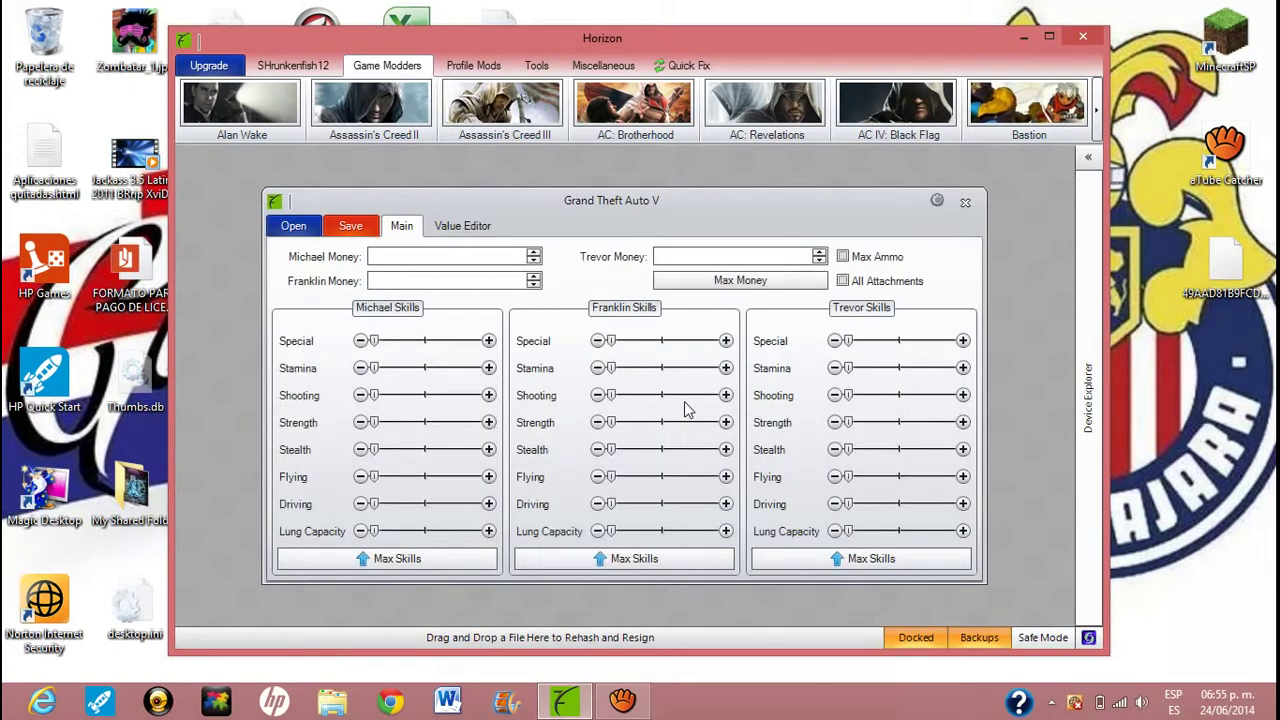
pyautogui.click(401, 555)
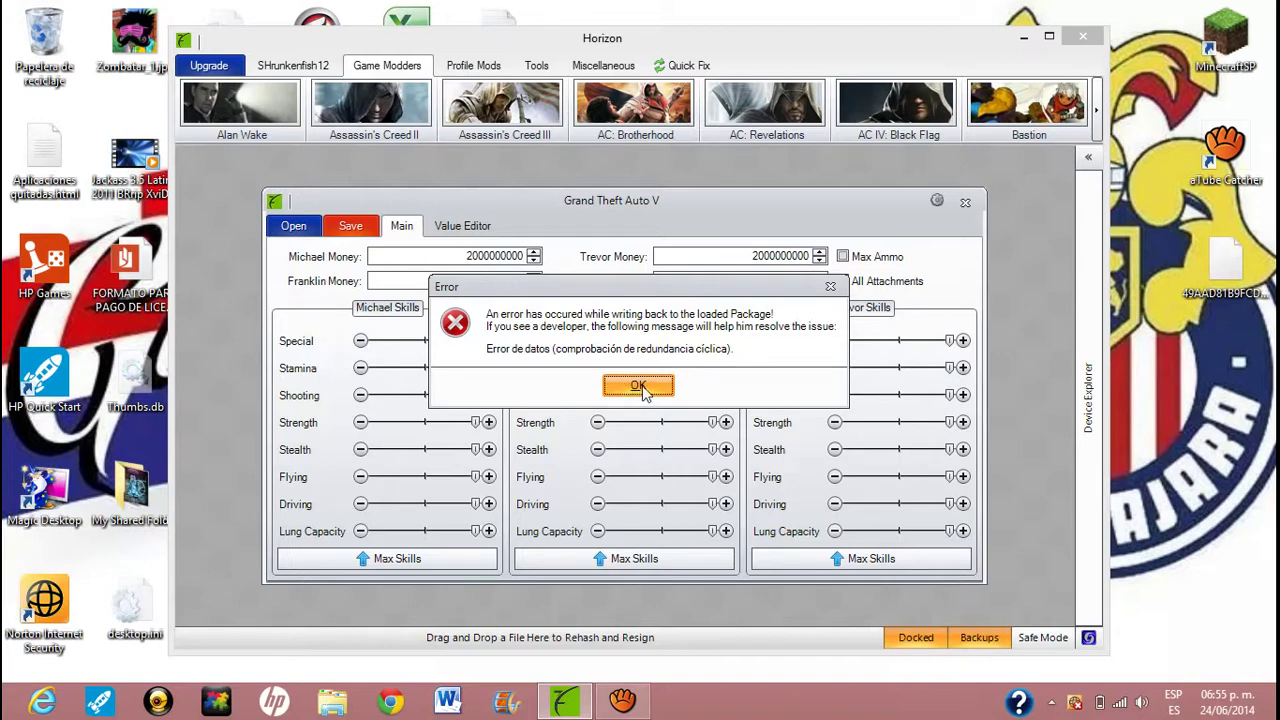
pyautogui.click(641, 388)
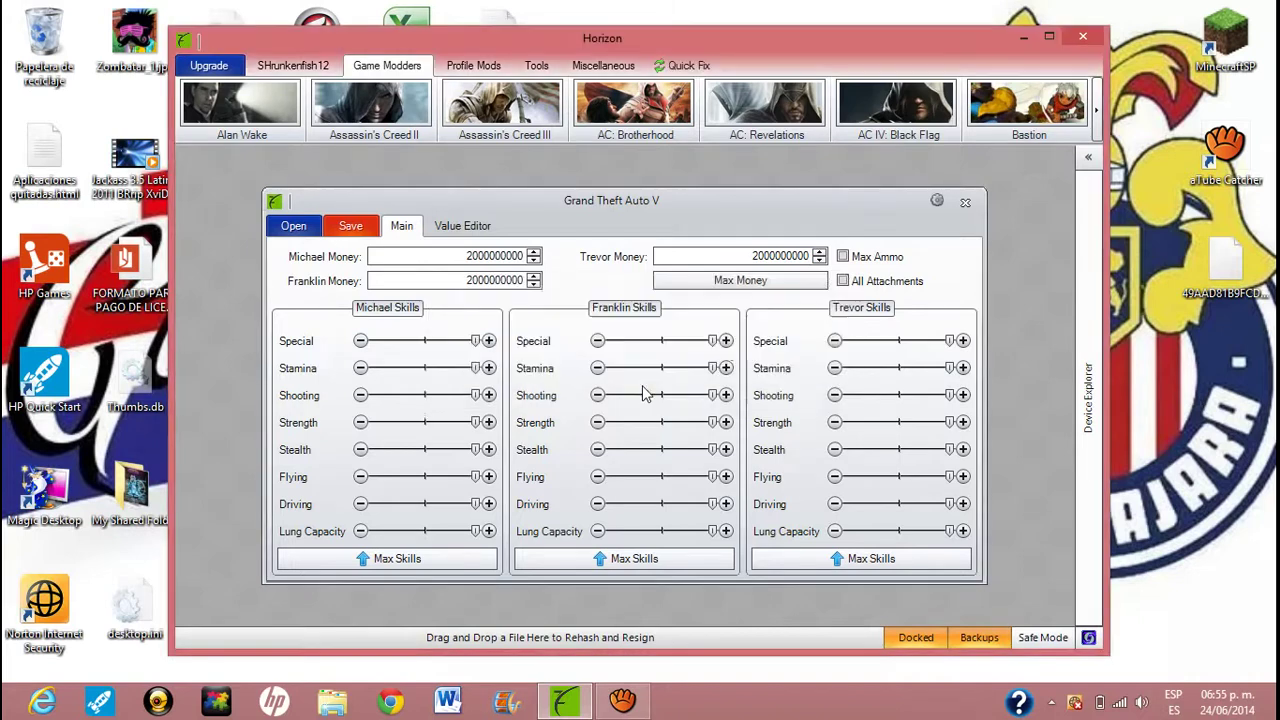
pyautogui.click(966, 204)
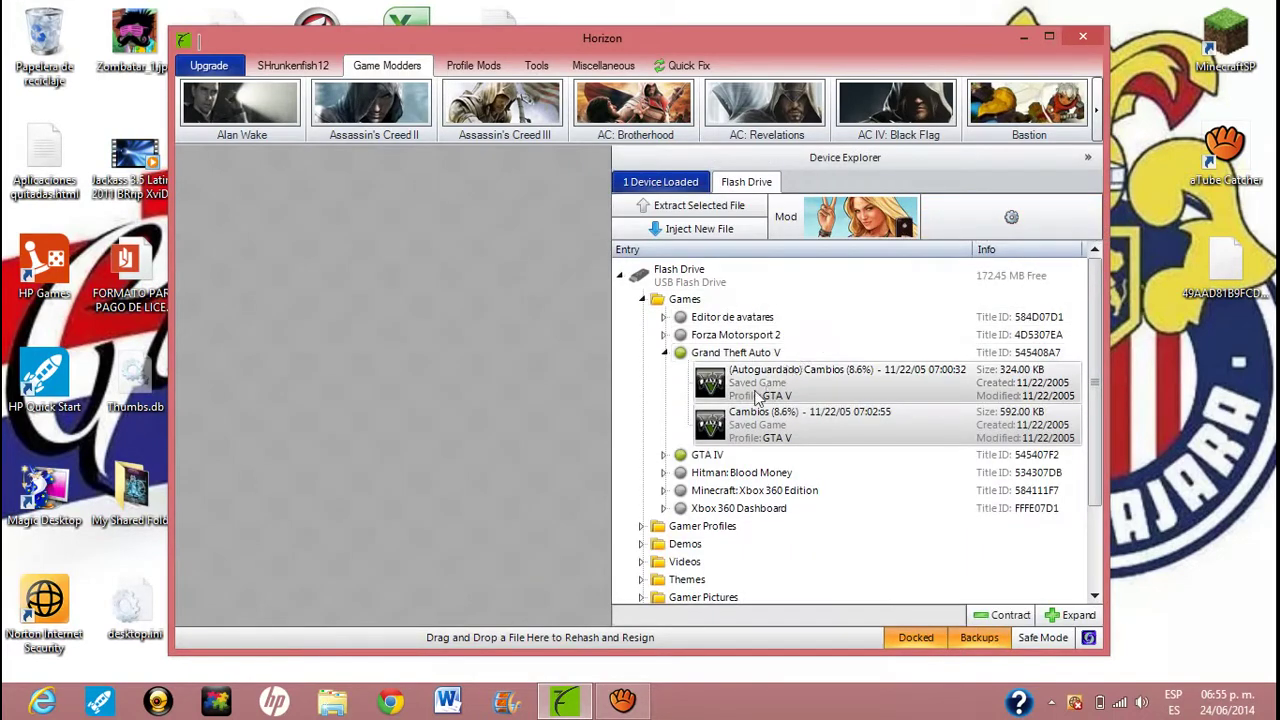
# Select the Grand Theft Auto V save (Autoguardado) Cambios (8.6%) and switch to the aTube Catcher screen recorder
pyautogui.click(757, 398)
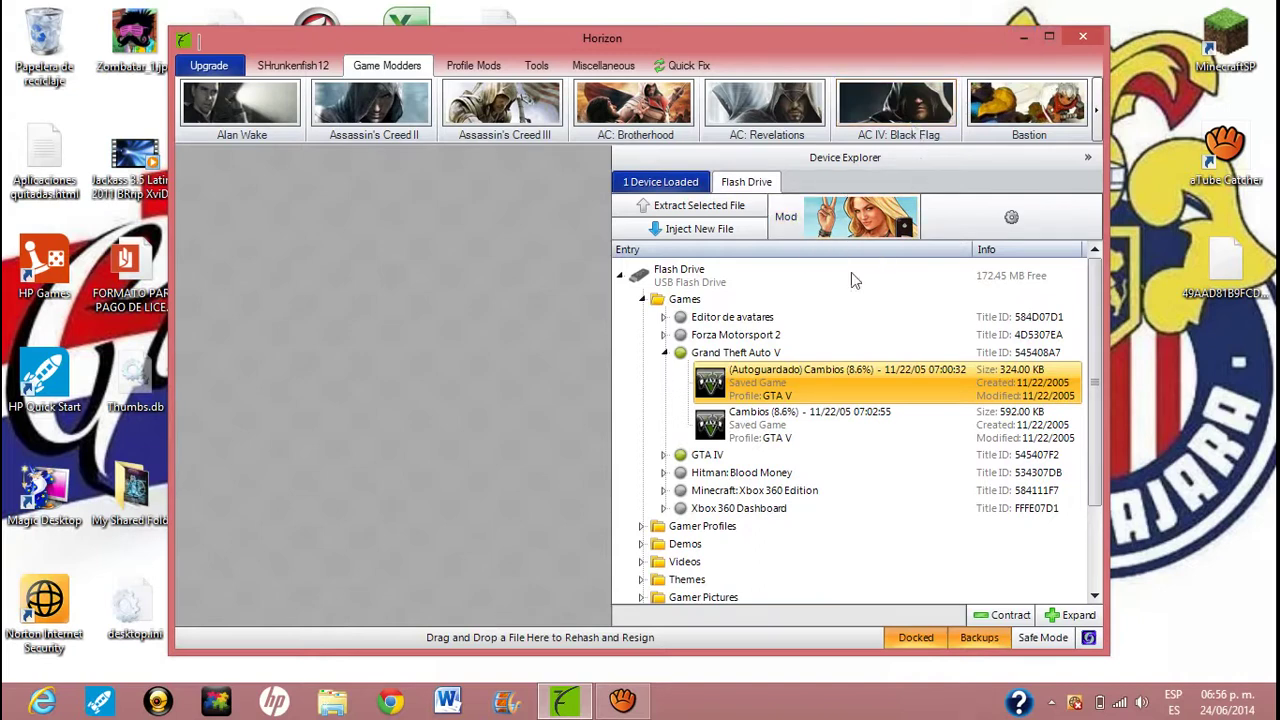
pyautogui.click(622, 700)
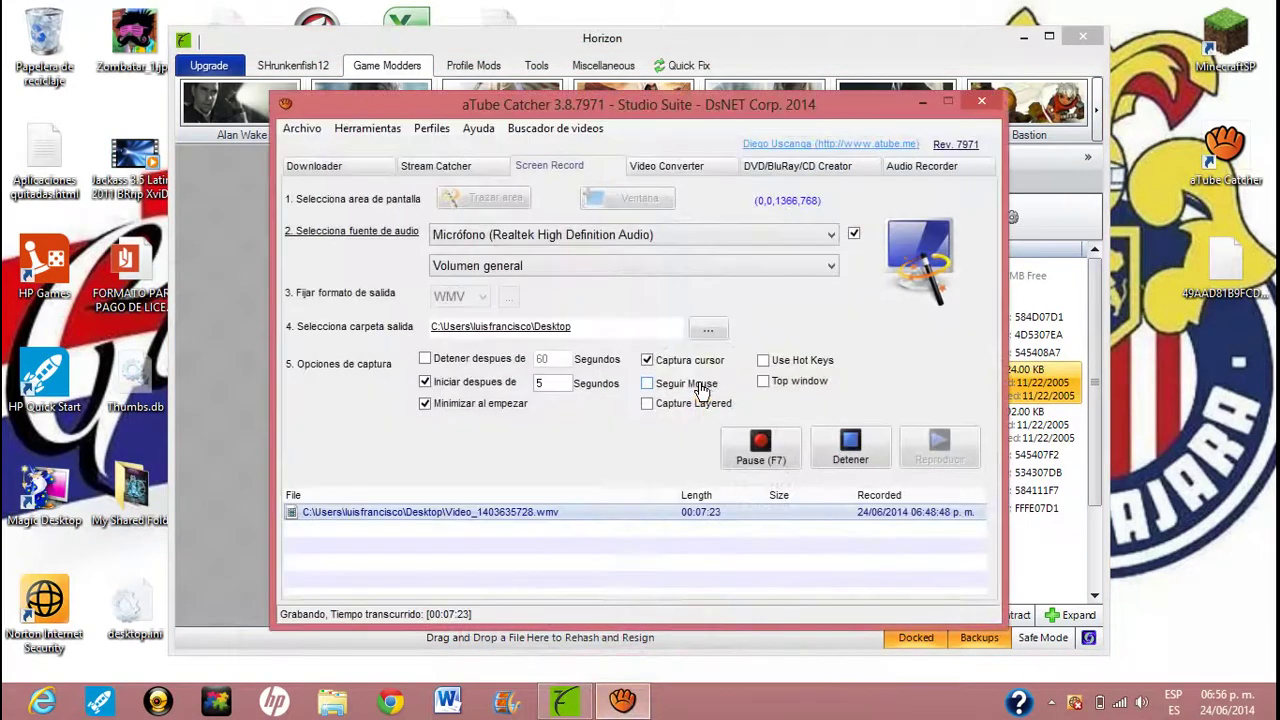